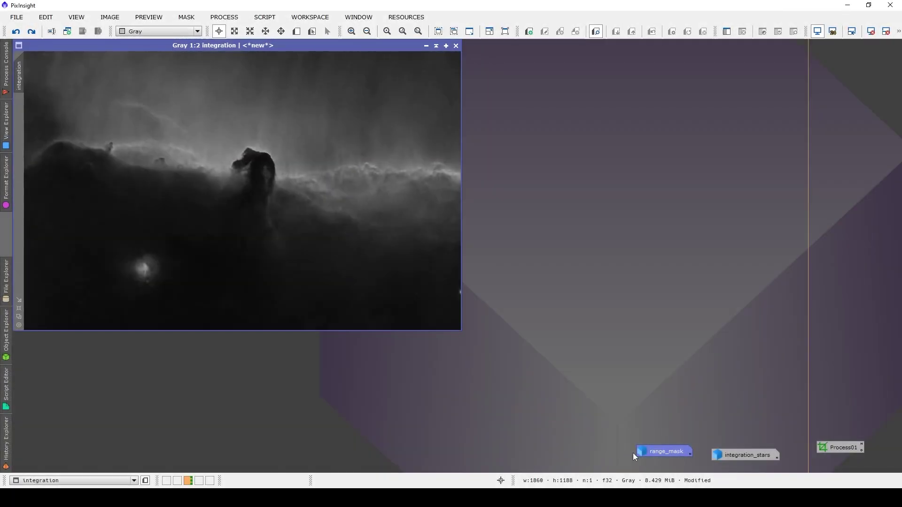
# Step: Open the range_mask image beside the integration image and drag it onto the integration as its mask
pyautogui.doubleClick(653, 450)
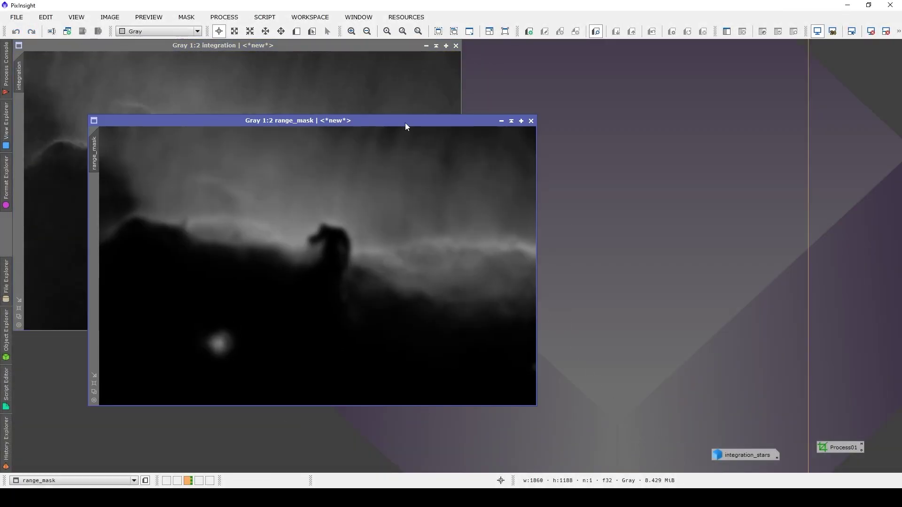
pyautogui.moveTo(405, 123); pyautogui.dragTo(476, 90)
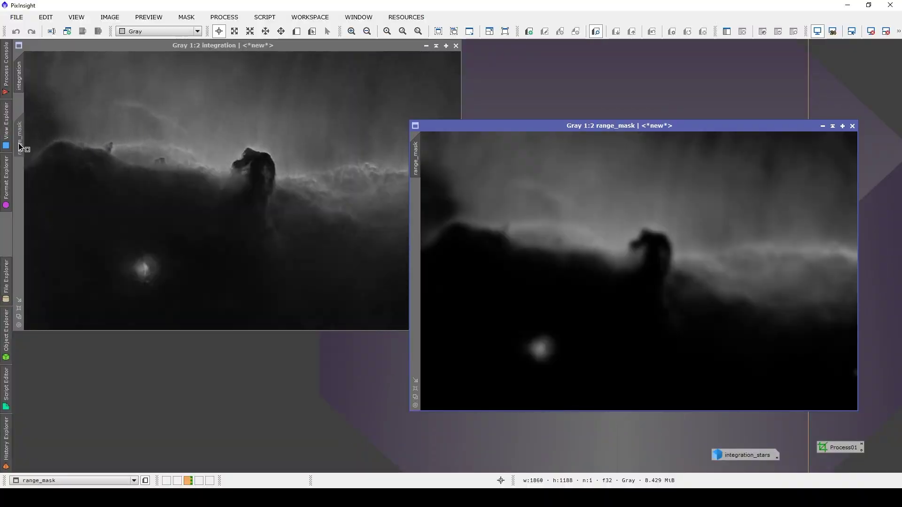
pyautogui.moveTo(19, 144); pyautogui.dragTo(19, 143)
# Step: Set range_mask as the mask of the integration image
pyautogui.click(194, 52)
pyautogui.click(187, 17)
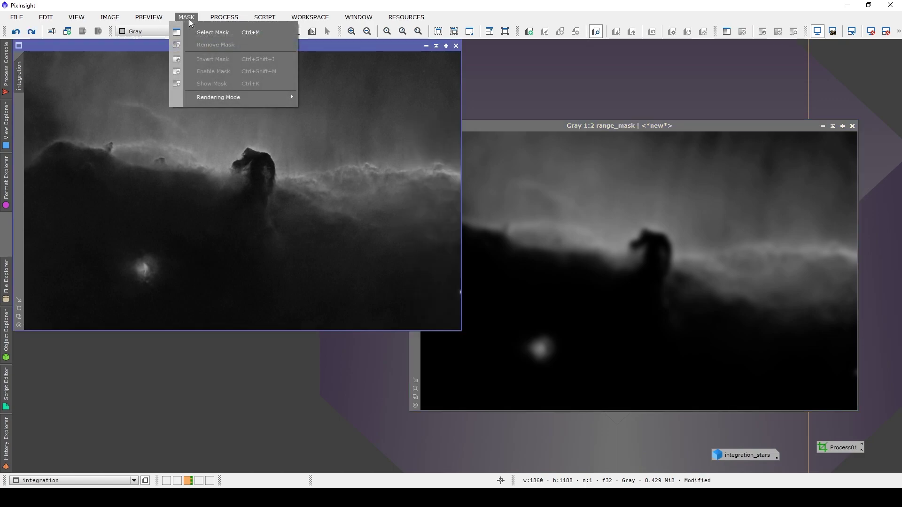
pyautogui.click(199, 31)
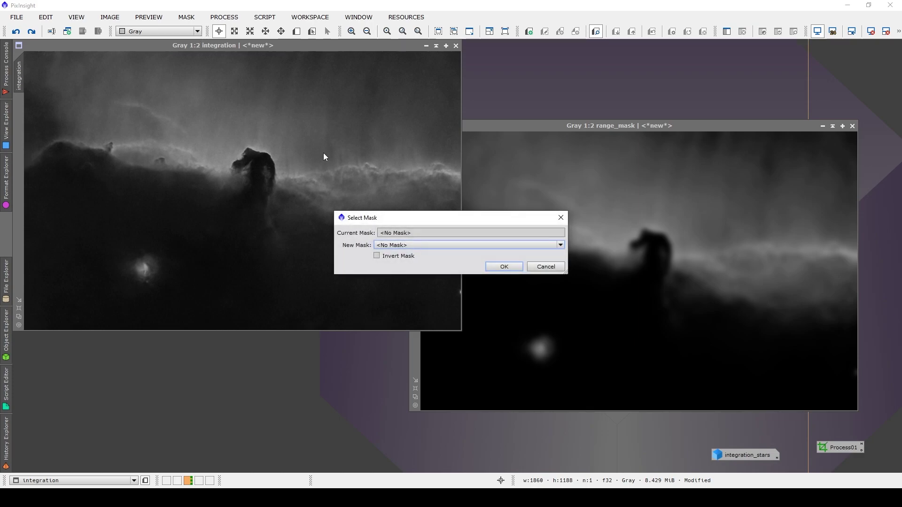
pyautogui.click(395, 245)
pyautogui.click(403, 268)
pyautogui.click(501, 268)
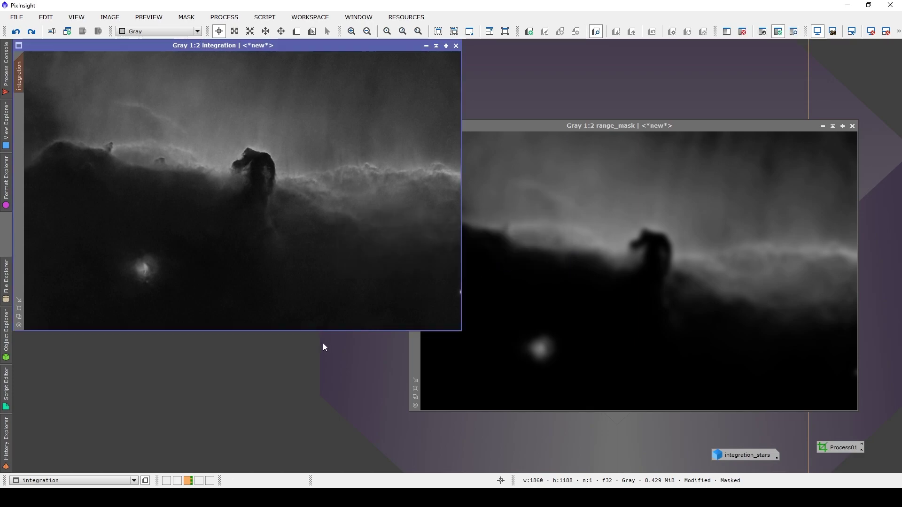
# Step: Draw a preview rectangle around the horsehead and open the new preview
pyautogui.click(296, 31)
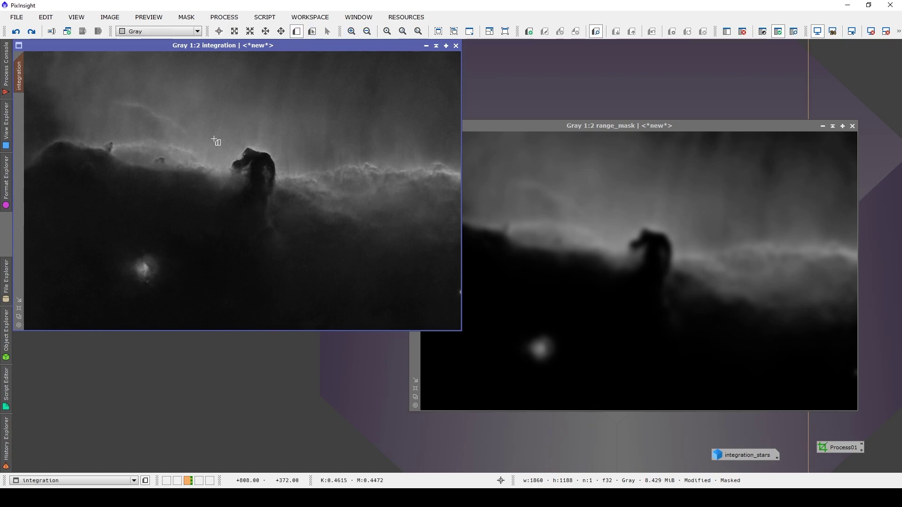
pyautogui.moveTo(213, 140); pyautogui.dragTo(278, 250)
pyautogui.click(18, 115)
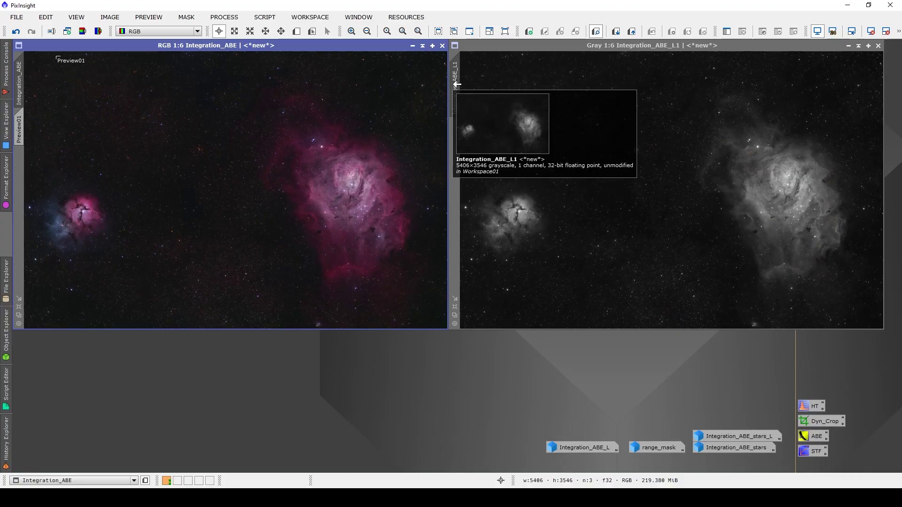
pyautogui.moveTo(455, 89); pyautogui.dragTo(22, 192)
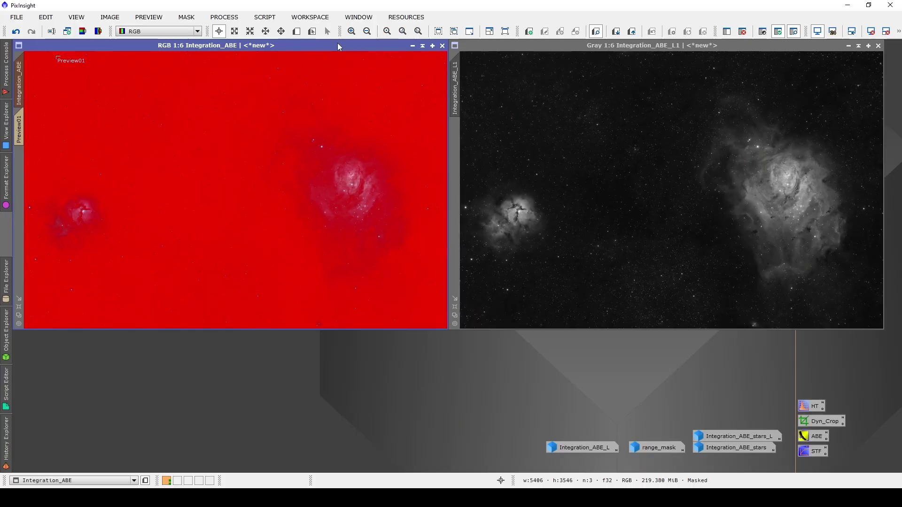
pyautogui.click(794, 35)
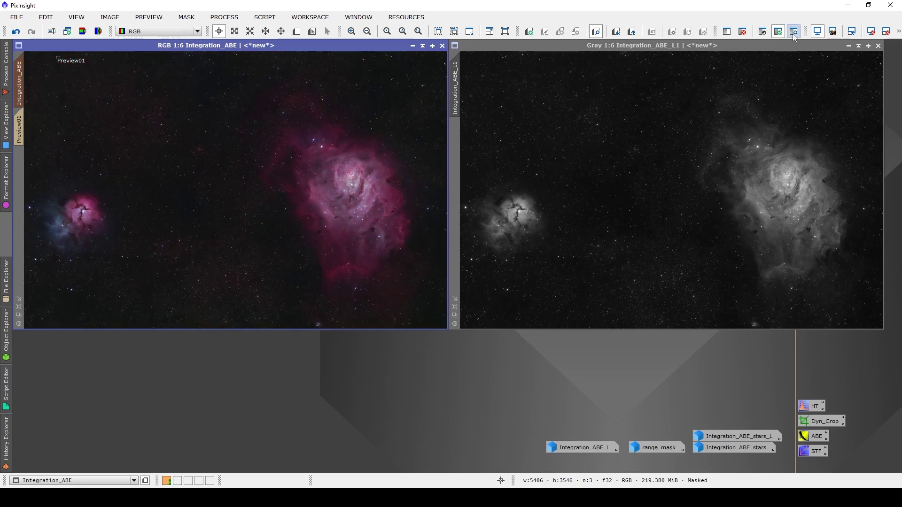
pyautogui.click(793, 35)
pyautogui.click(794, 35)
pyautogui.click(793, 35)
pyautogui.click(794, 35)
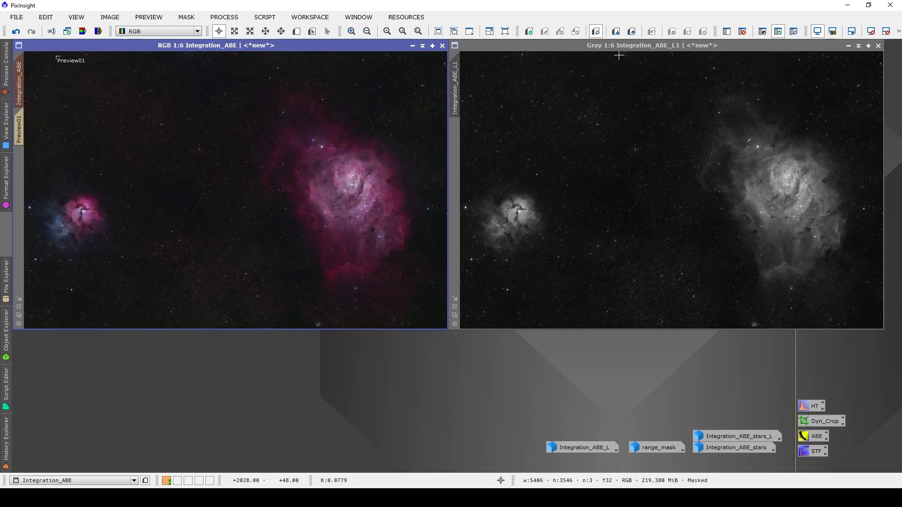
pyautogui.hotkey('ctrl', 'k')
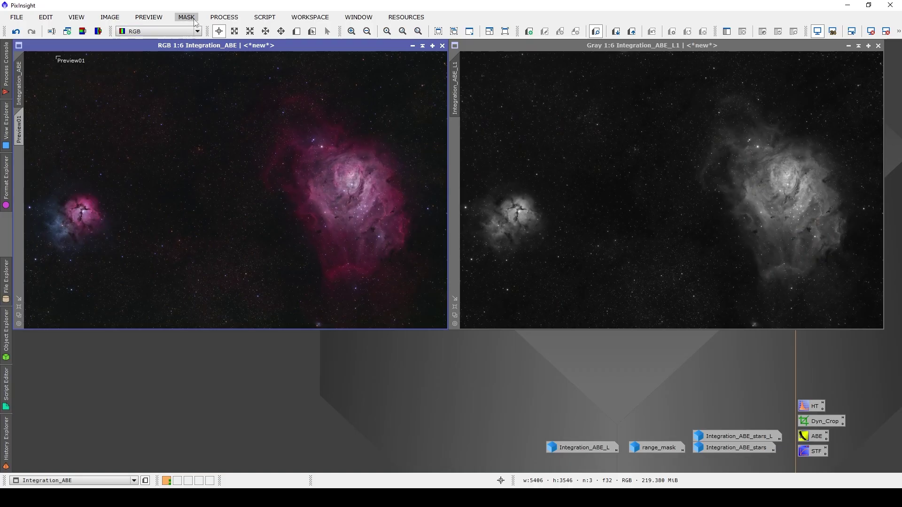
pyautogui.click(187, 18)
pyautogui.click(202, 32)
pyautogui.click(395, 245)
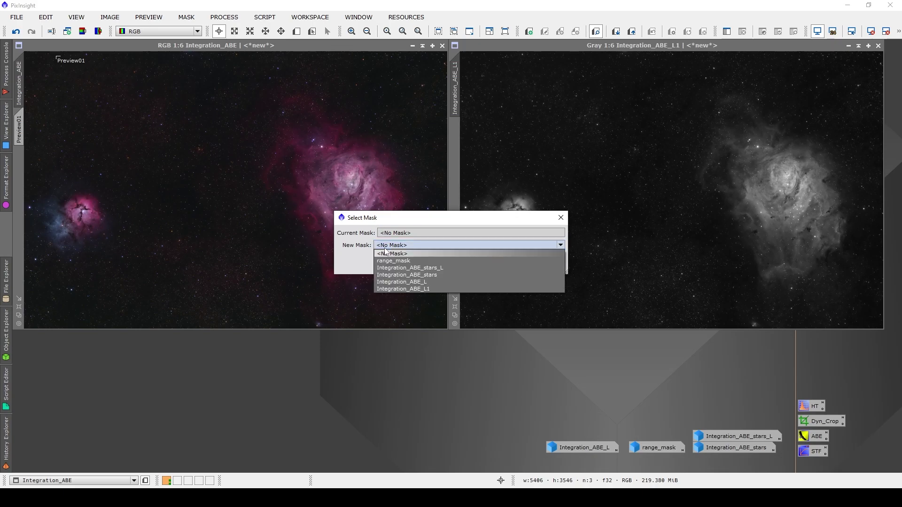
pyautogui.click(393, 261)
pyautogui.click(377, 256)
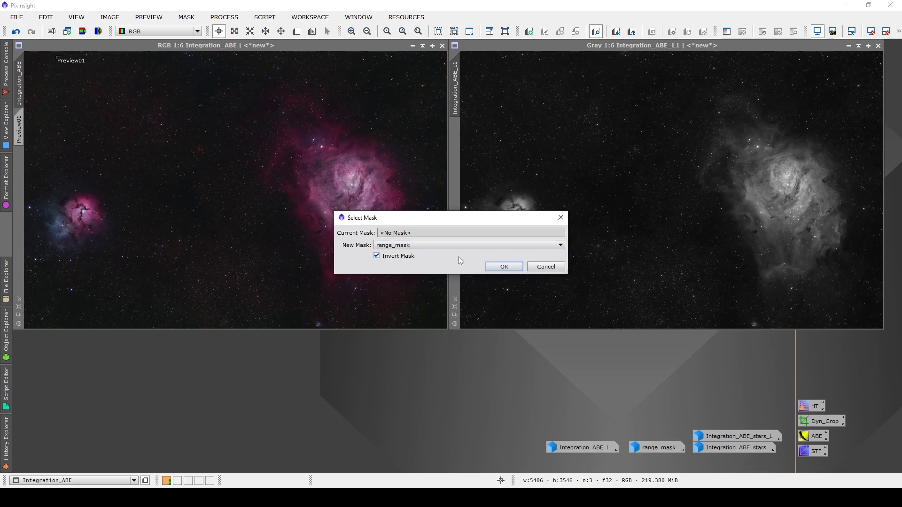
pyautogui.click(502, 266)
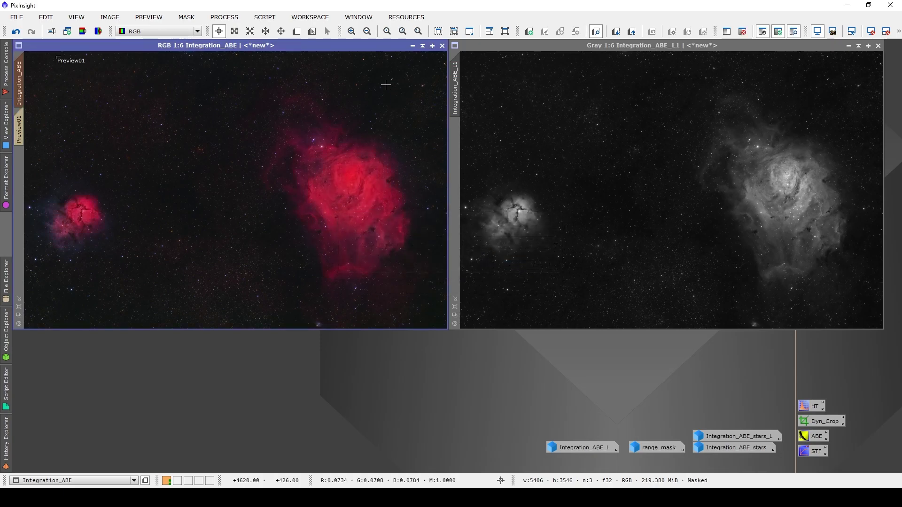
pyautogui.click(198, 18)
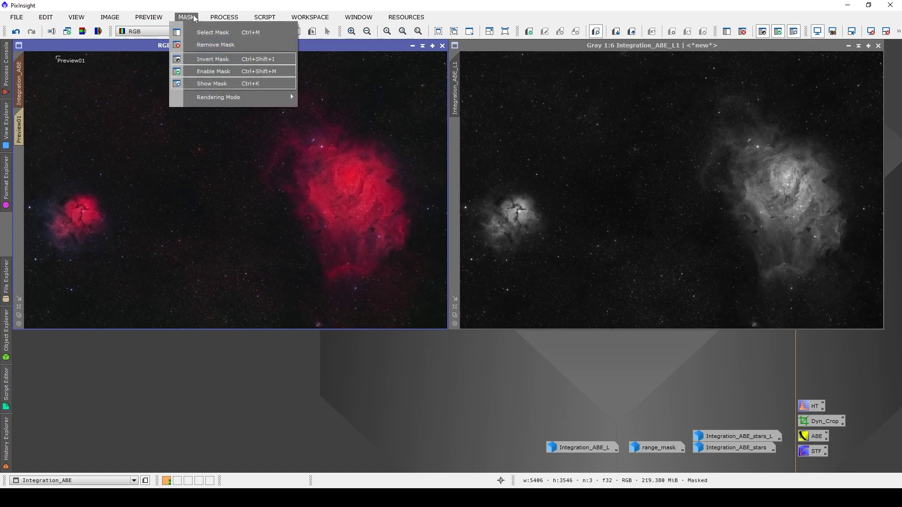
pyautogui.click(223, 59)
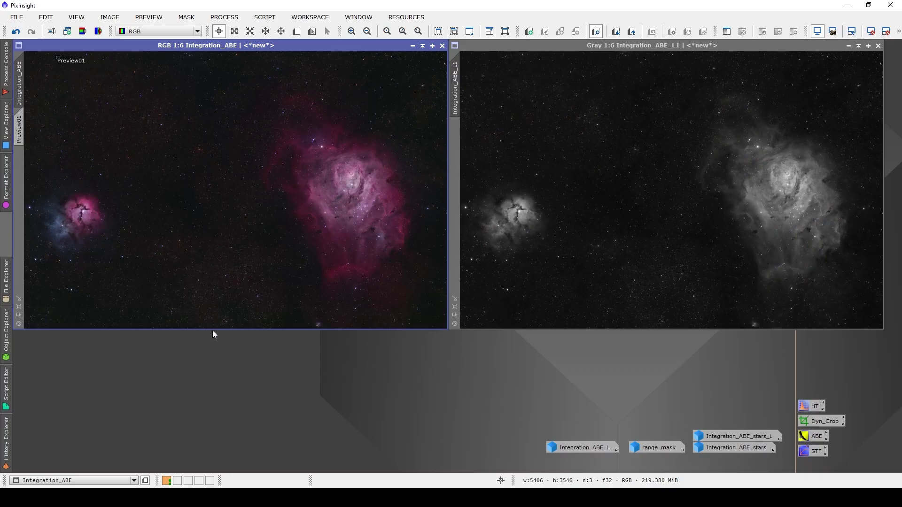
# Step: Extract the CIE L* luminance Integration_ABE_L2 and use it as the colour image's mask
pyautogui.click(83, 32)
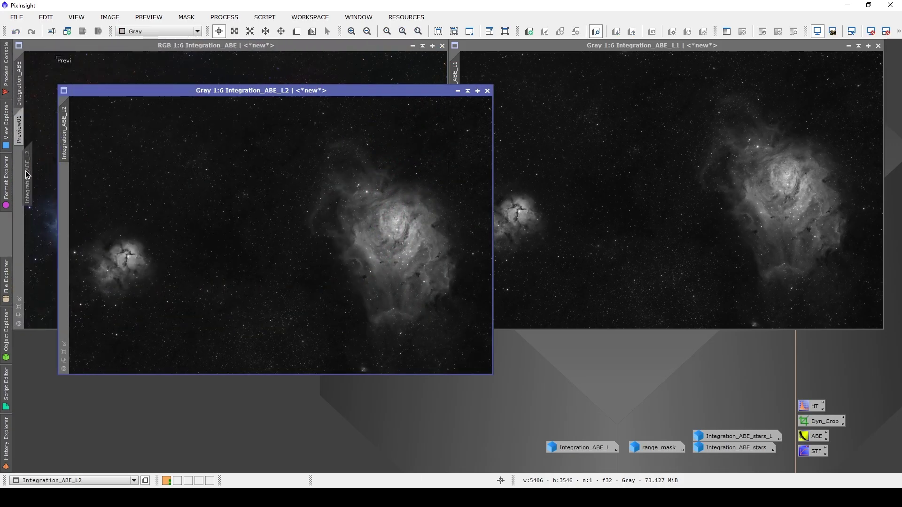
pyautogui.moveTo(26, 170); pyautogui.dragTo(18, 180)
pyautogui.click(458, 91)
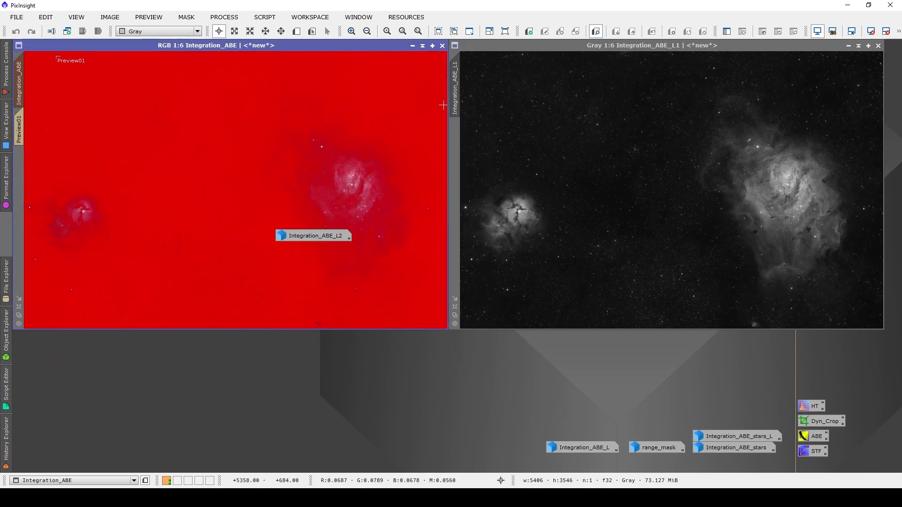
pyautogui.moveTo(310, 236); pyautogui.dragTo(265, 421)
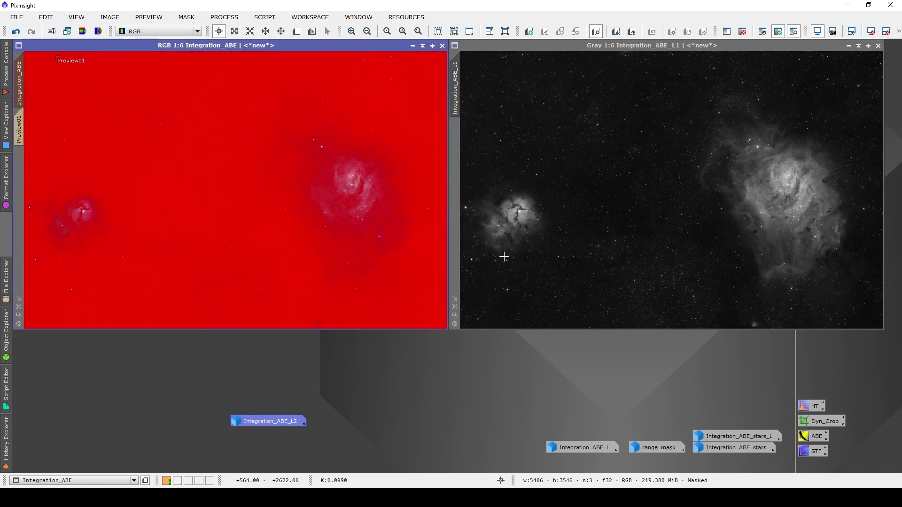
# Step: Duplicate Integration_ABE_L1 and move the clone window toward the centre
pyautogui.click(528, 46)
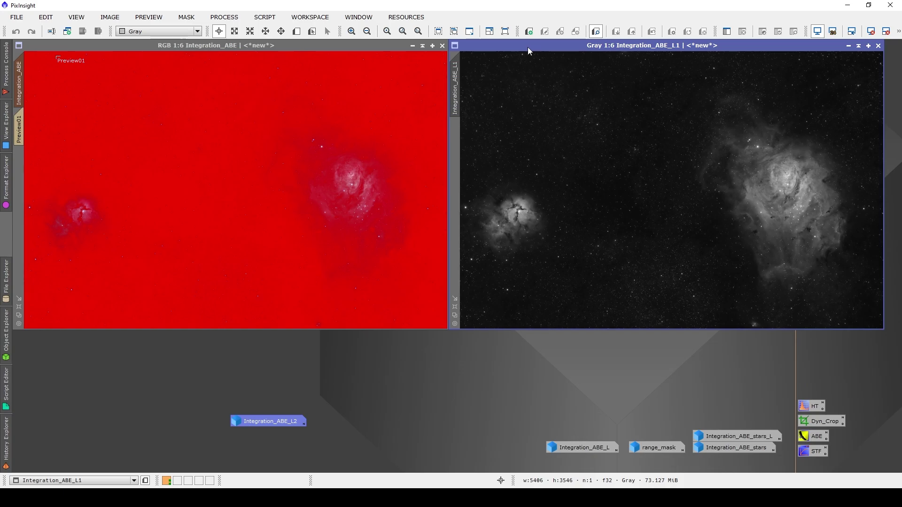
pyautogui.click(119, 17)
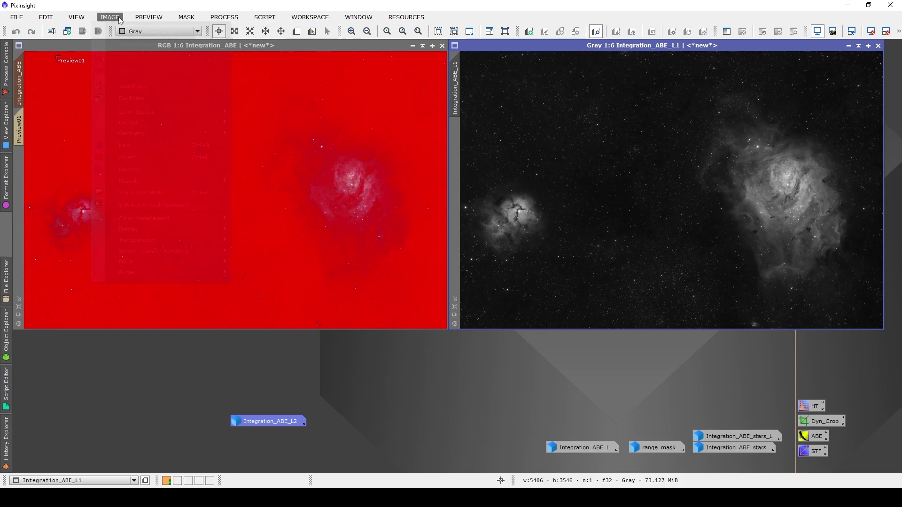
pyautogui.click(122, 98)
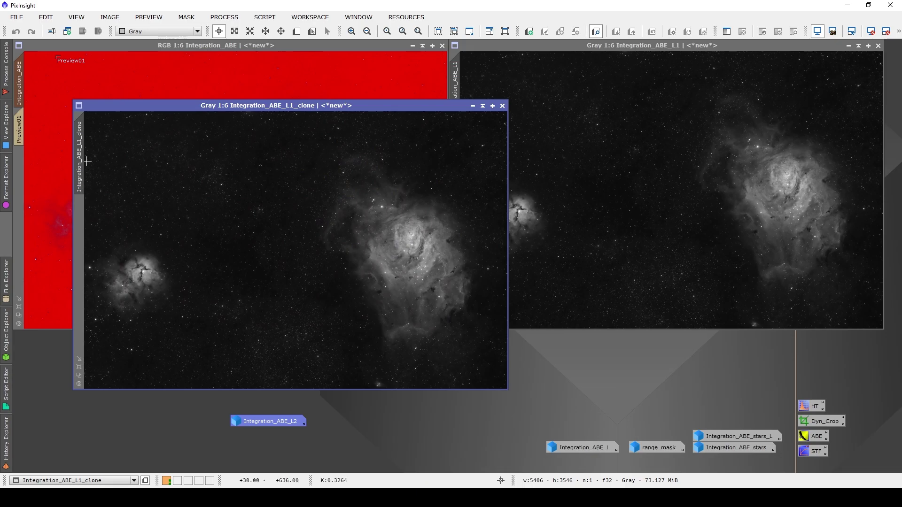
pyautogui.moveTo(87, 161); pyautogui.dragTo(455, 206)
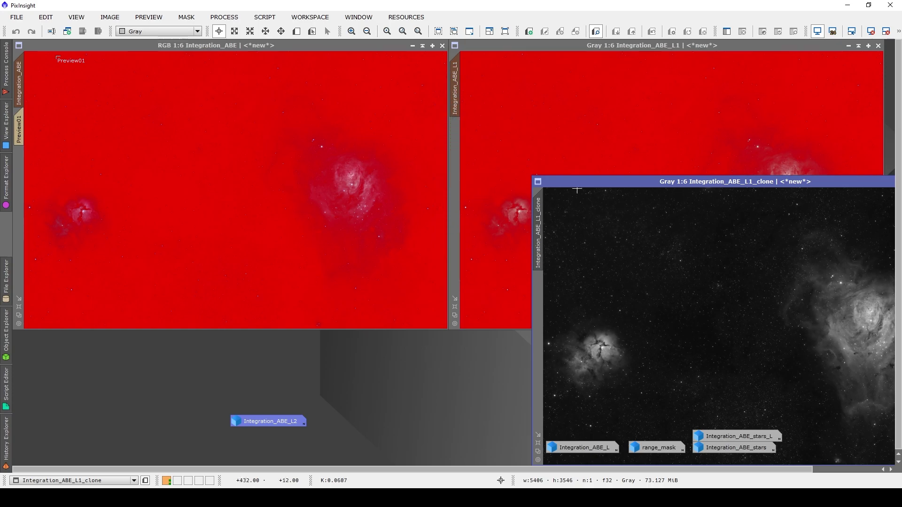
pyautogui.moveTo(609, 182); pyautogui.dragTo(339, 193)
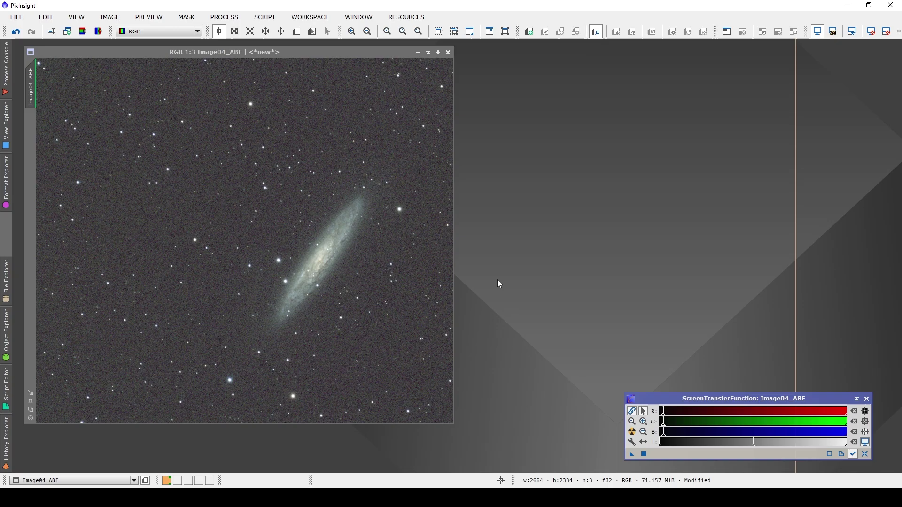
# Step: Extract the galaxy's luminance Image04_ABE_L beside the colour image and auto-stretch it
pyautogui.click(83, 32)
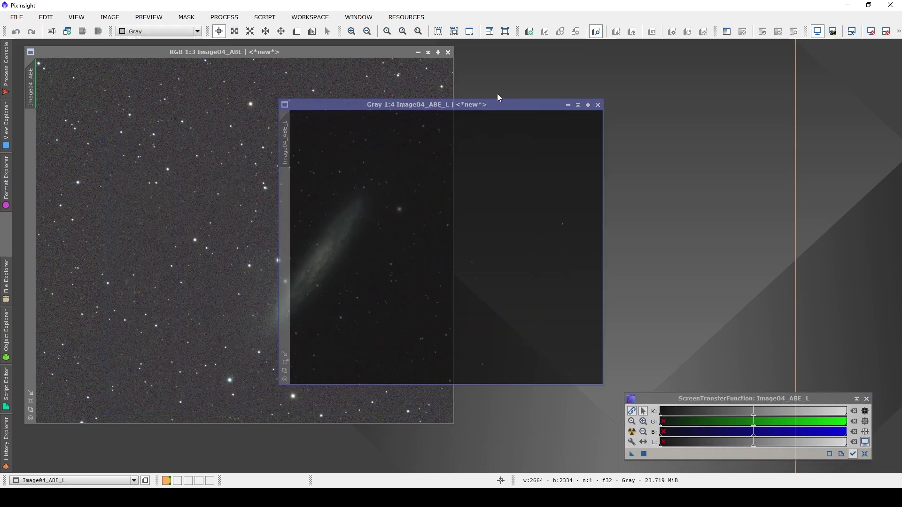
pyautogui.moveTo(498, 105); pyautogui.dragTo(679, 71)
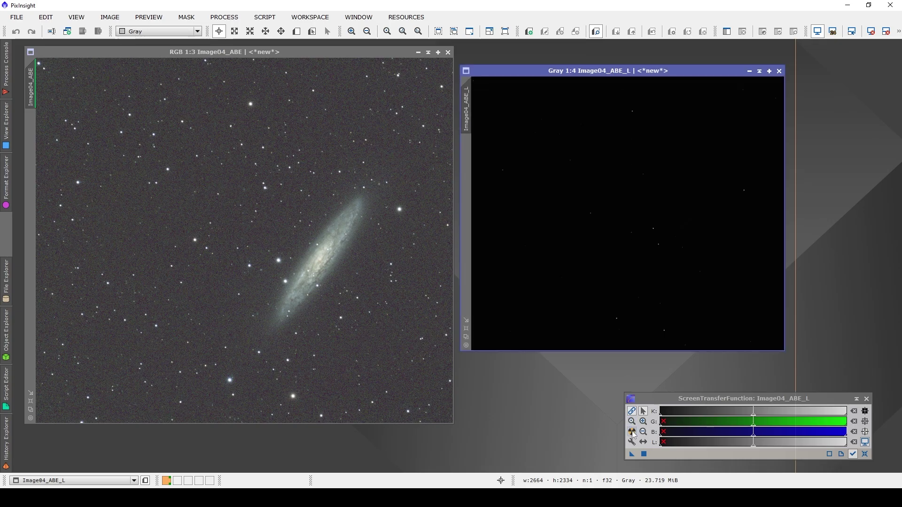
pyautogui.click(632, 432)
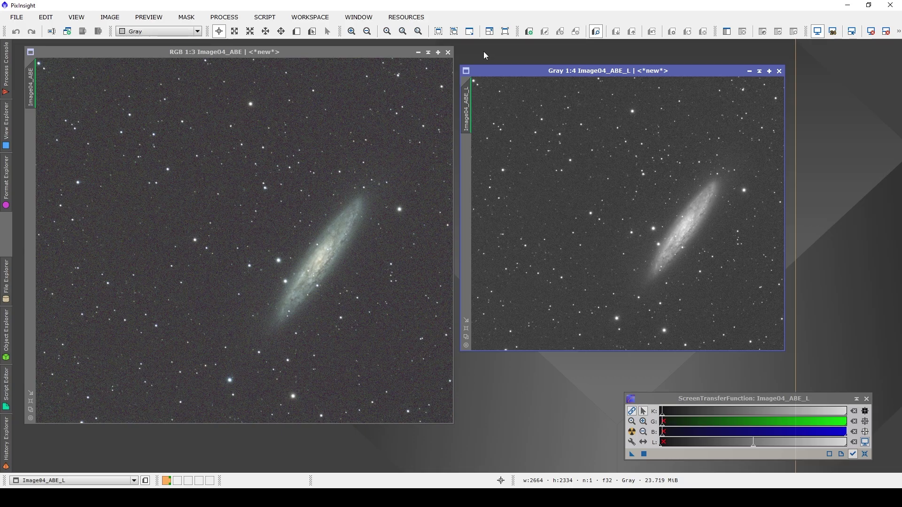
# Step: Apply the screen stretch permanently to Image04_ABE_L with HistogramTransformation, then reset the STF
pyautogui.click(224, 19)
pyautogui.moveTo(300, 9)
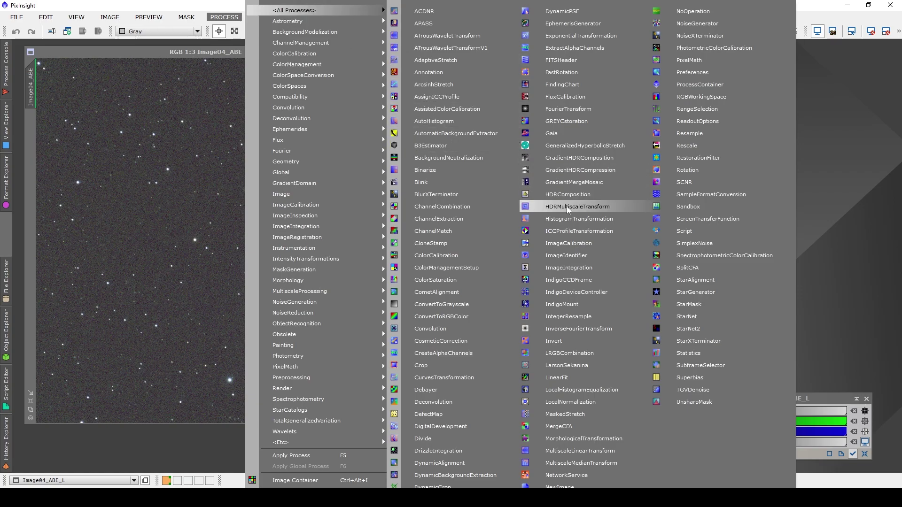
pyautogui.click(577, 218)
pyautogui.moveTo(635, 454); pyautogui.dragTo(616, 203)
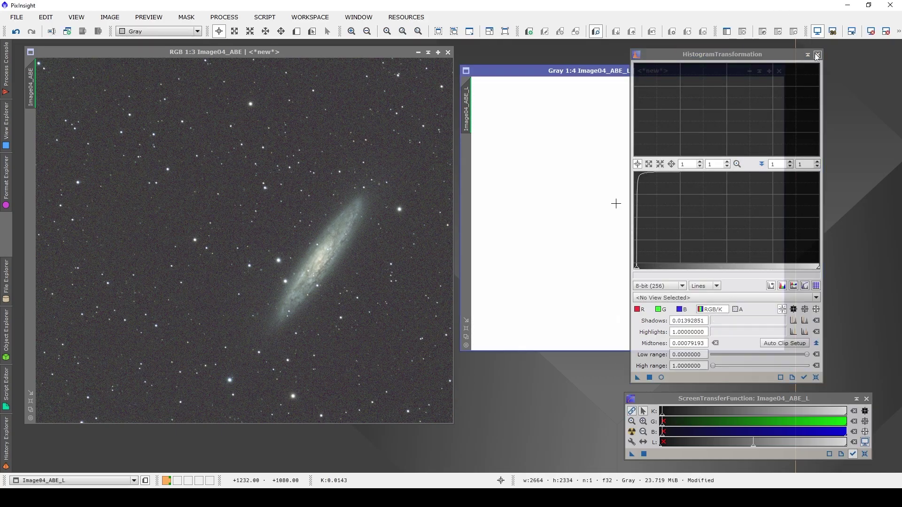
pyautogui.click(817, 54)
pyautogui.click(871, 31)
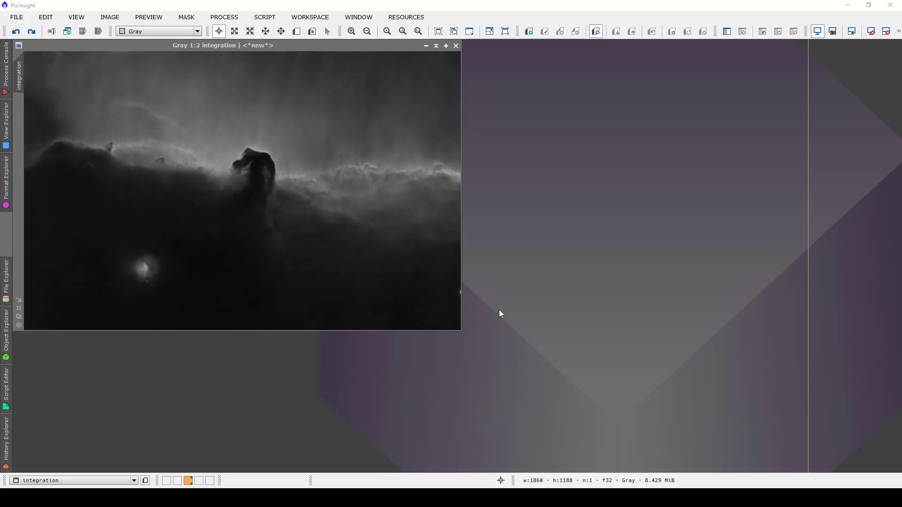
# Step: Preview a RangeSelection mask with limits about 0.10–0.80, fuzziness 0.30, smoothness 10 and screening on
pyautogui.click(224, 17)
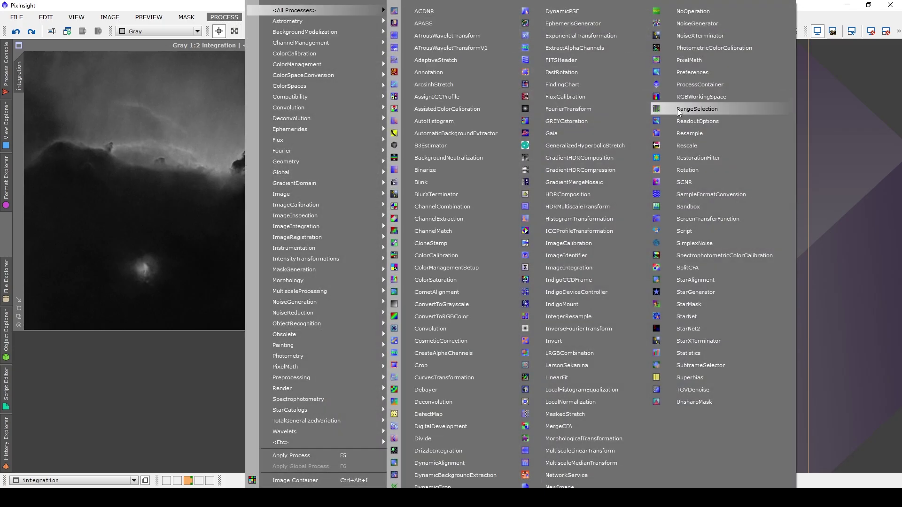
pyautogui.click(681, 111)
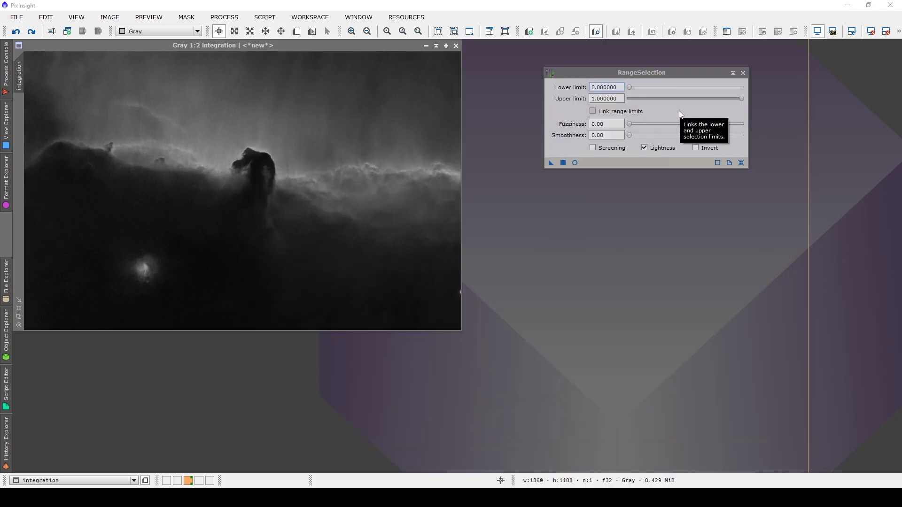
pyautogui.click(575, 163)
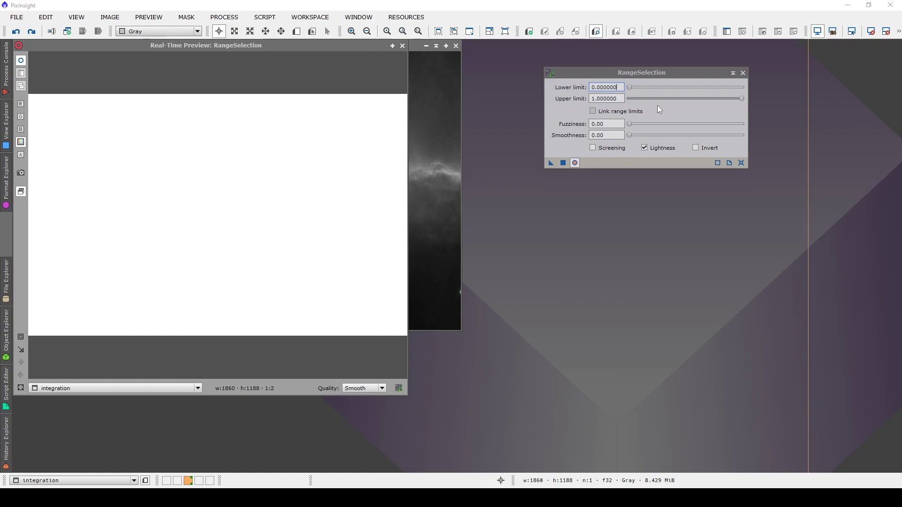
pyautogui.moveTo(630, 86); pyautogui.dragTo(642, 87)
pyautogui.moveTo(740, 98); pyautogui.dragTo(718, 99)
pyautogui.moveTo(646, 89); pyautogui.dragTo(649, 90)
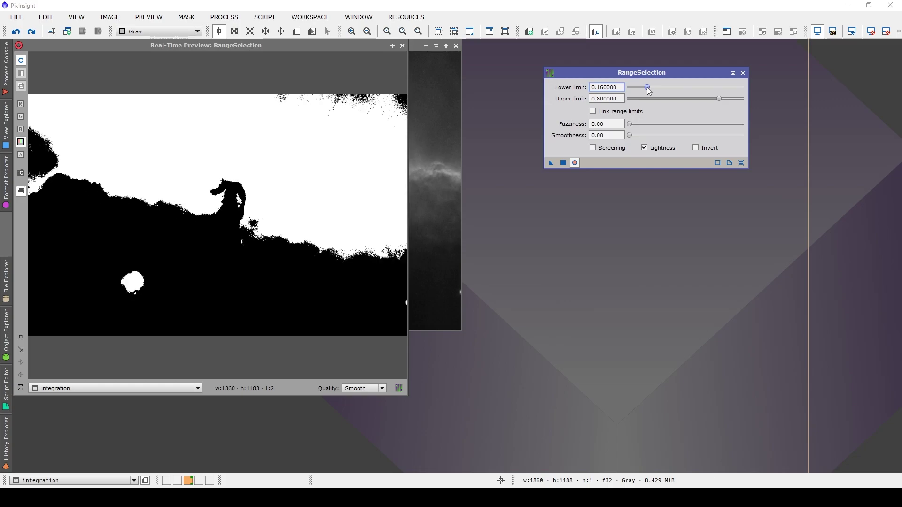
pyautogui.click(607, 124)
pyautogui.write('30')
pyautogui.click(598, 135)
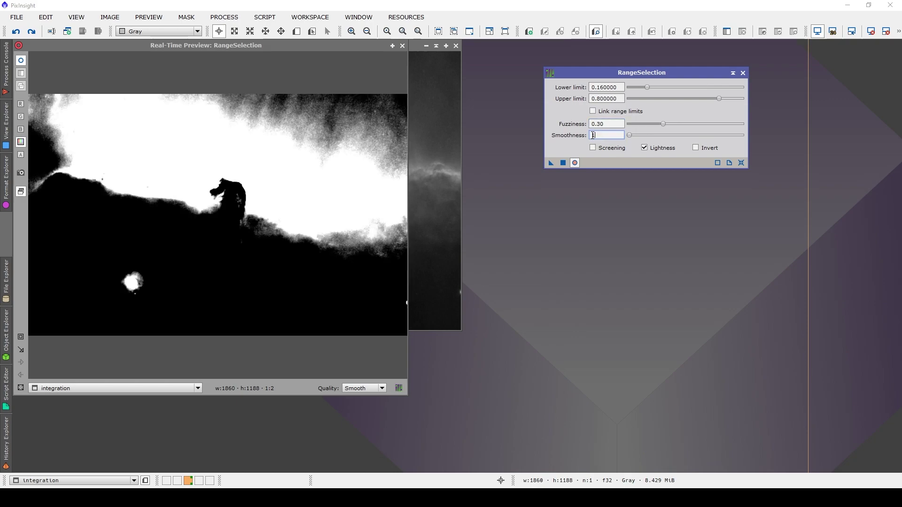
pyautogui.write('10')
pyautogui.click(605, 124)
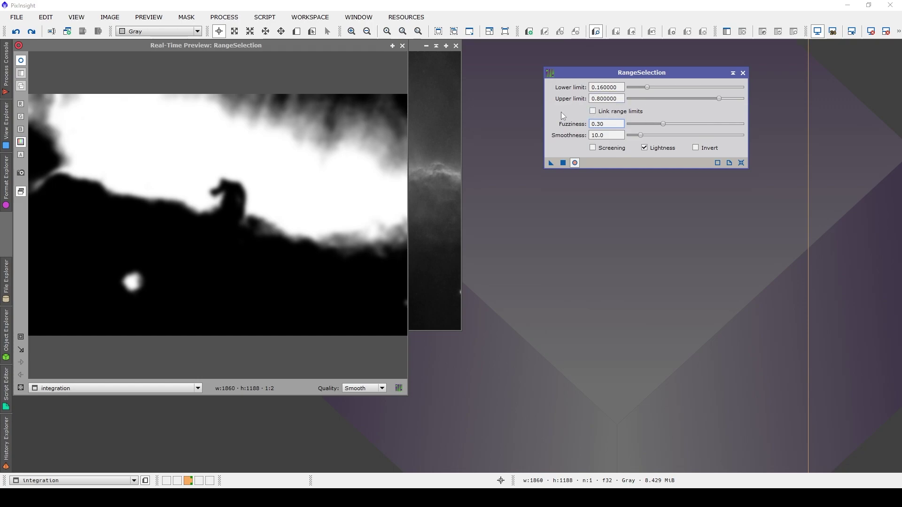
pyautogui.click(593, 148)
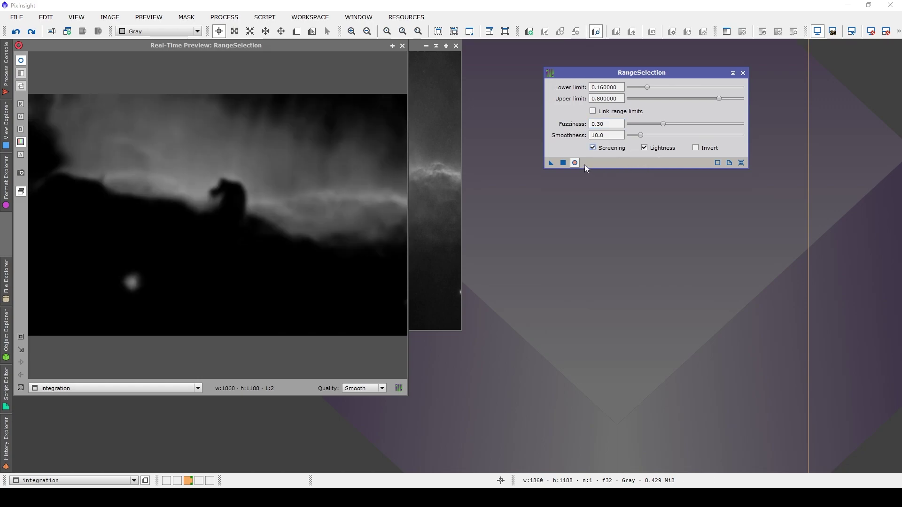
# Step: Reset the range mask to lower limit 0, upper 0.87, with fuzziness and smoothness at 0
pyautogui.moveTo(643, 88); pyautogui.dragTo(629, 88)
pyautogui.moveTo(719, 98); pyautogui.dragTo(728, 98)
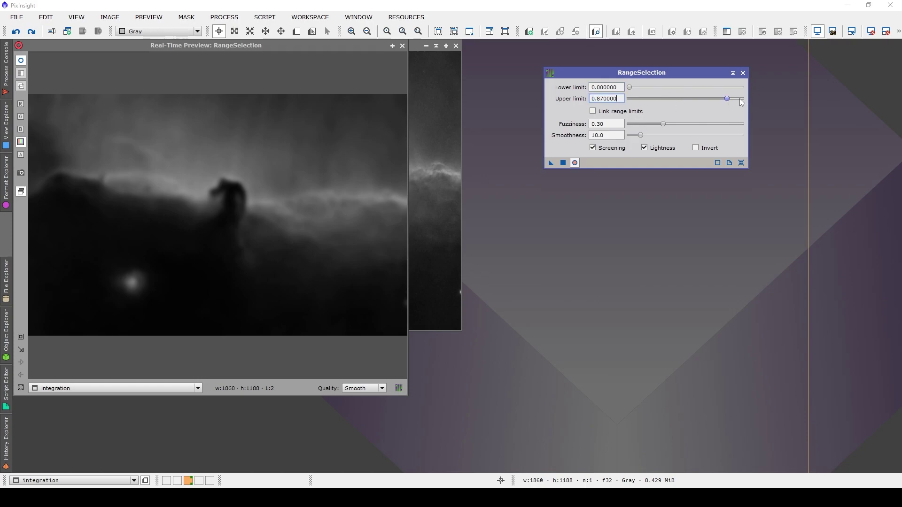
pyautogui.press('Tab')
pyautogui.write('0')
pyautogui.press('Return')
pyautogui.click(617, 135)
pyautogui.write('0')
pyautogui.press('Return')
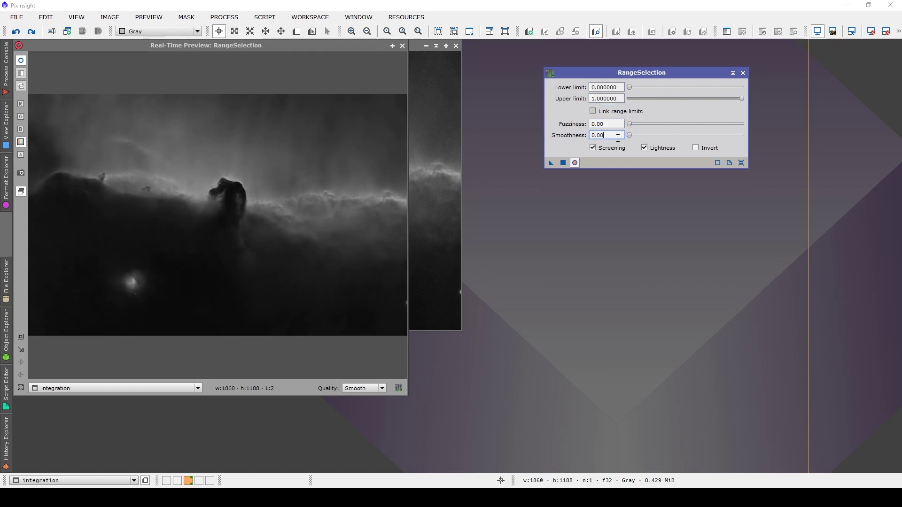
# Step: Set the range mask limits to 0.09–0.84 with fuzziness 0.30 and smoothness 10
pyautogui.moveTo(630, 91); pyautogui.dragTo(641, 91)
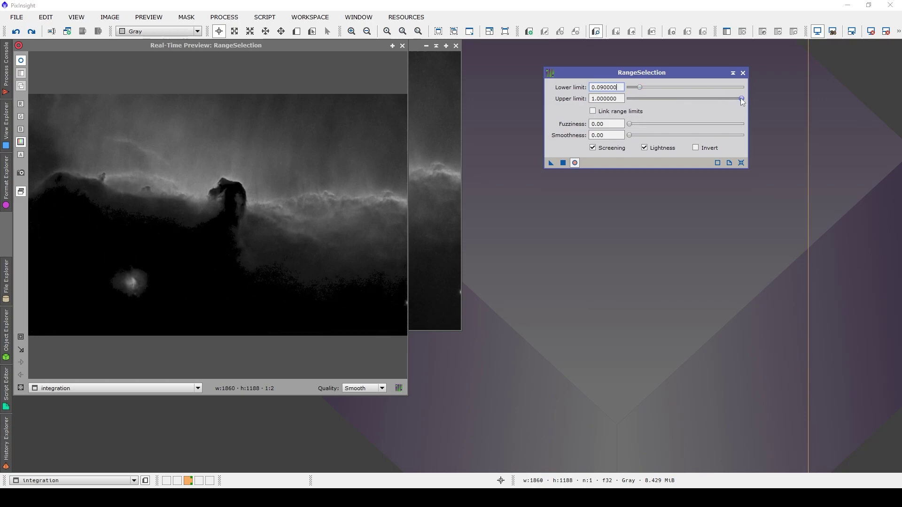
pyautogui.moveTo(742, 99); pyautogui.dragTo(733, 98)
pyautogui.click(600, 124)
pyautogui.write('3')
pyautogui.doubleClick(598, 135)
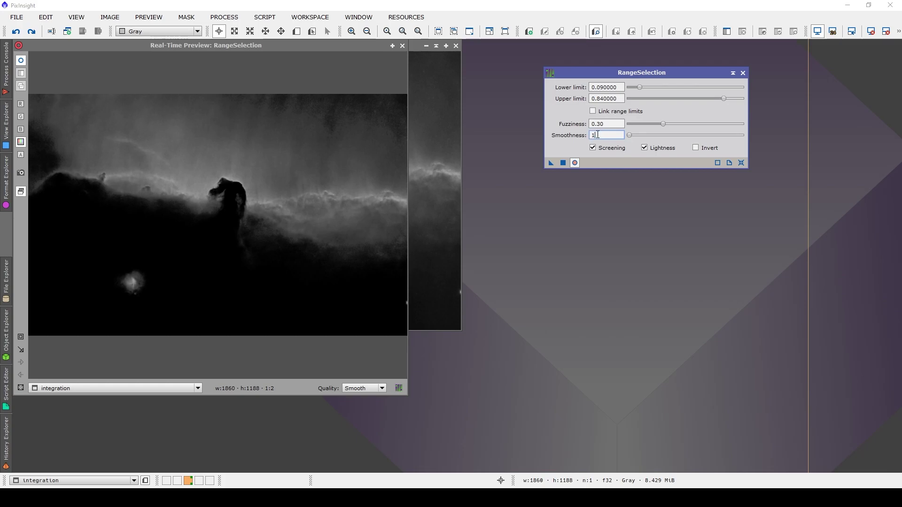
pyautogui.write('10')
pyautogui.click(620, 124)
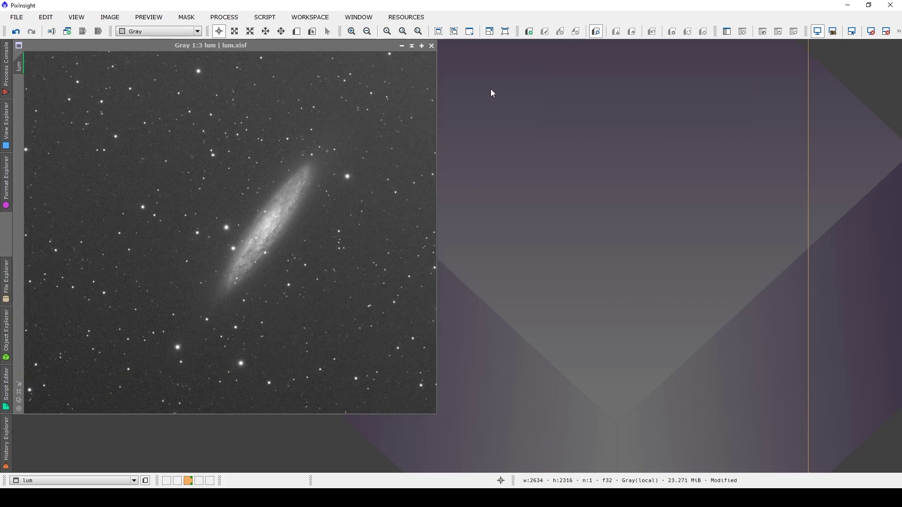
# Step: Launch the GAME galaxy mask script and enable AutoSTF so the galaxy shows
pyautogui.click(262, 21)
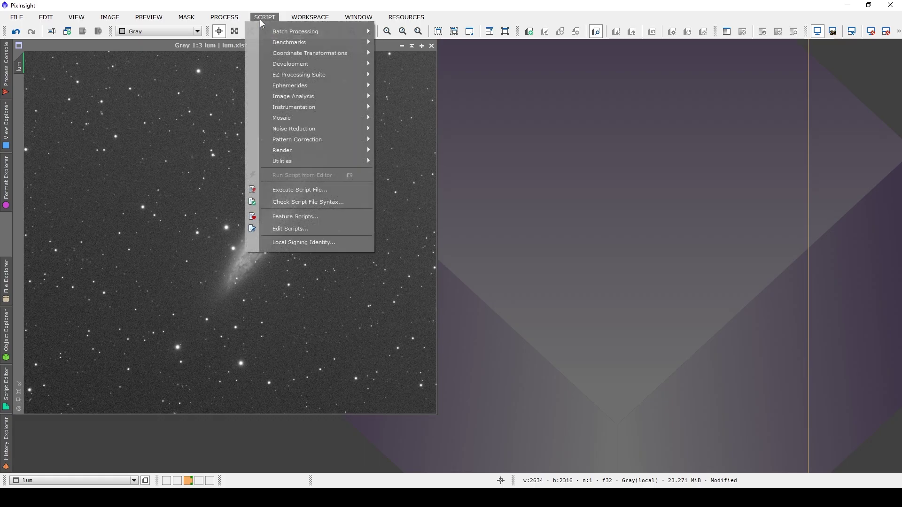
pyautogui.moveTo(306, 162)
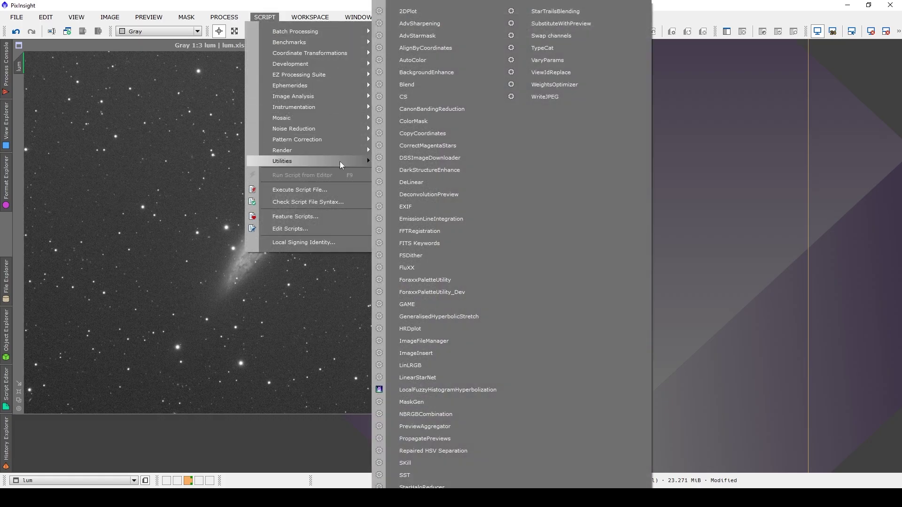
pyautogui.click(405, 304)
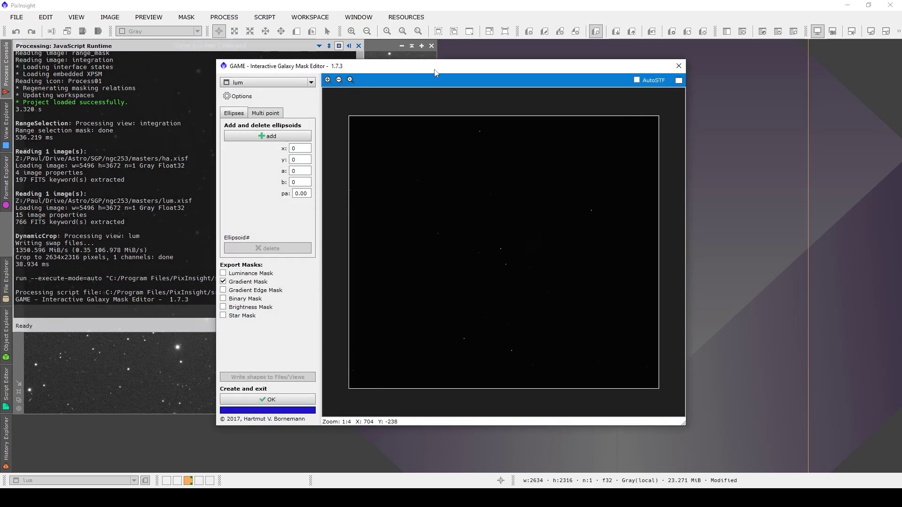
pyautogui.moveTo(434, 73); pyautogui.dragTo(626, 59)
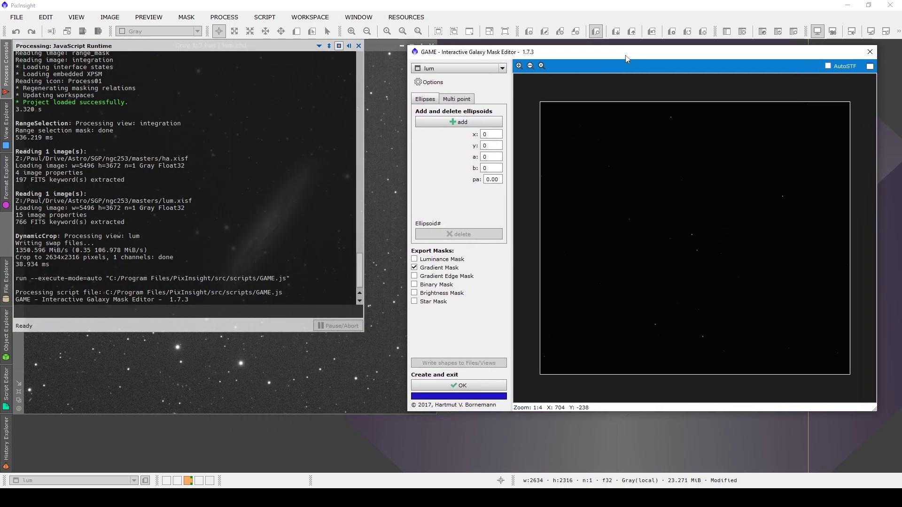
pyautogui.click(829, 66)
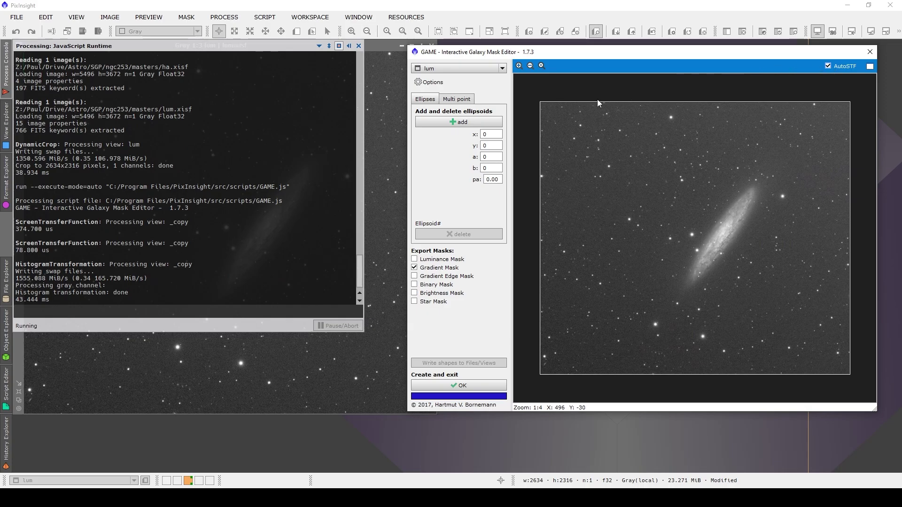
# Step: Add an ellipse and rotate, stretch and centre it along the galaxy's long axis
pyautogui.click(474, 124)
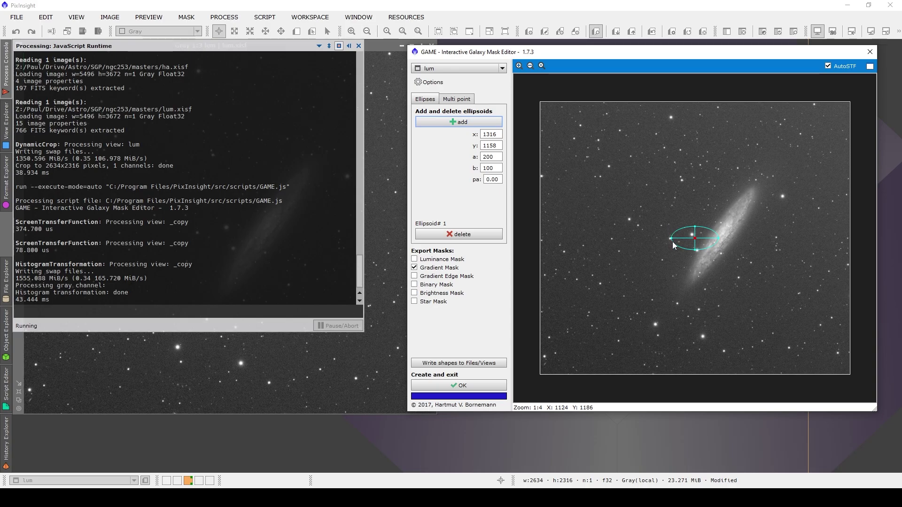
pyautogui.moveTo(672, 238); pyautogui.dragTo(684, 289)
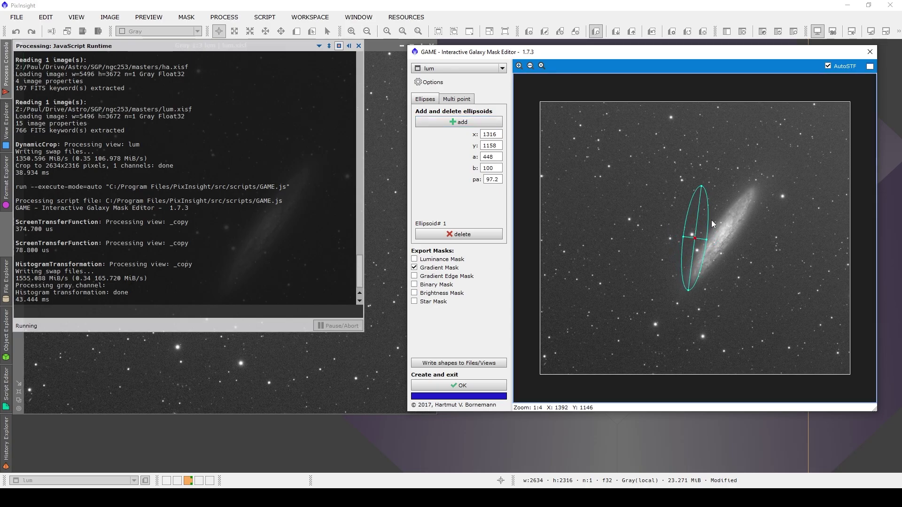
pyautogui.moveTo(702, 187); pyautogui.dragTo(753, 189)
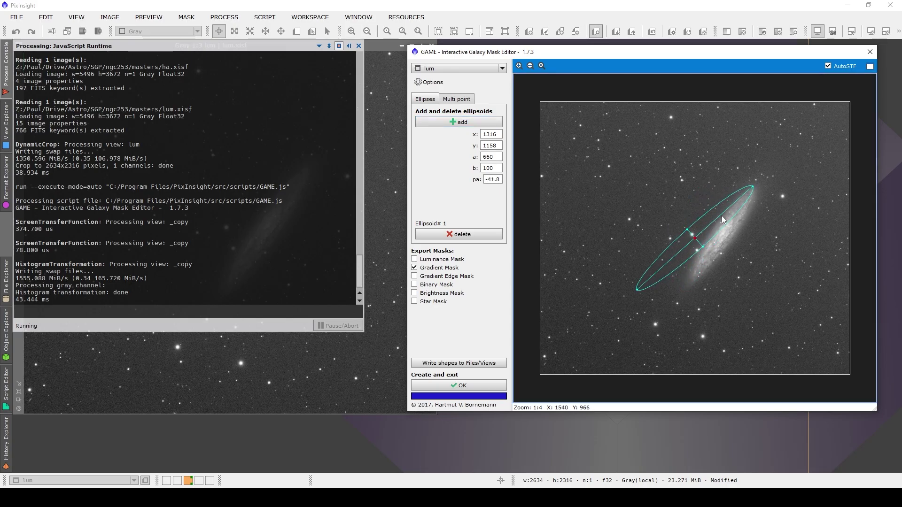
pyautogui.moveTo(692, 235); pyautogui.dragTo(719, 240)
pyautogui.moveTo(779, 190); pyautogui.dragTo(750, 202)
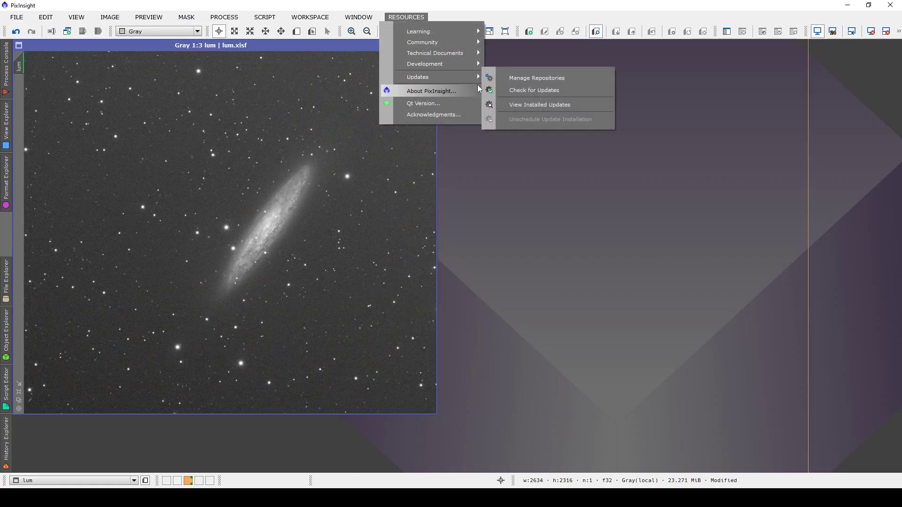
# Step: Close the Resources > Updates submenu
pyautogui.click(511, 79)
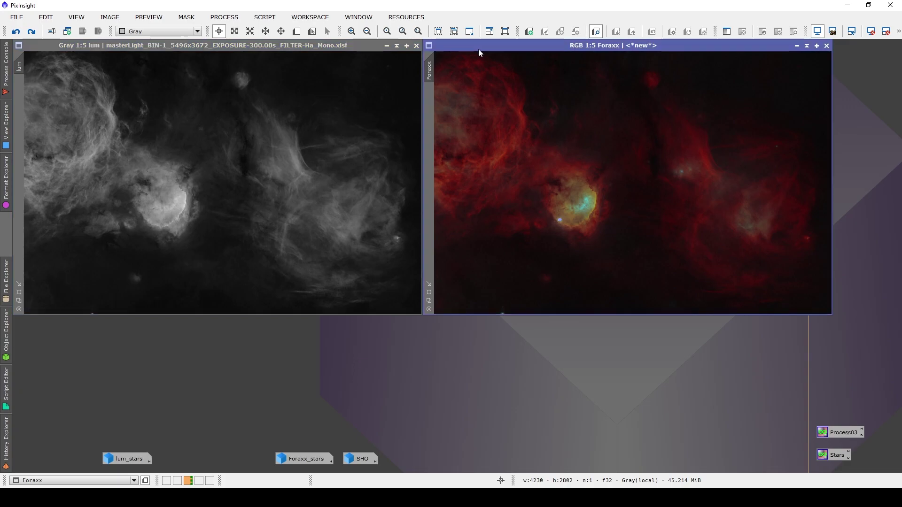
pyautogui.doubleClick(359, 459)
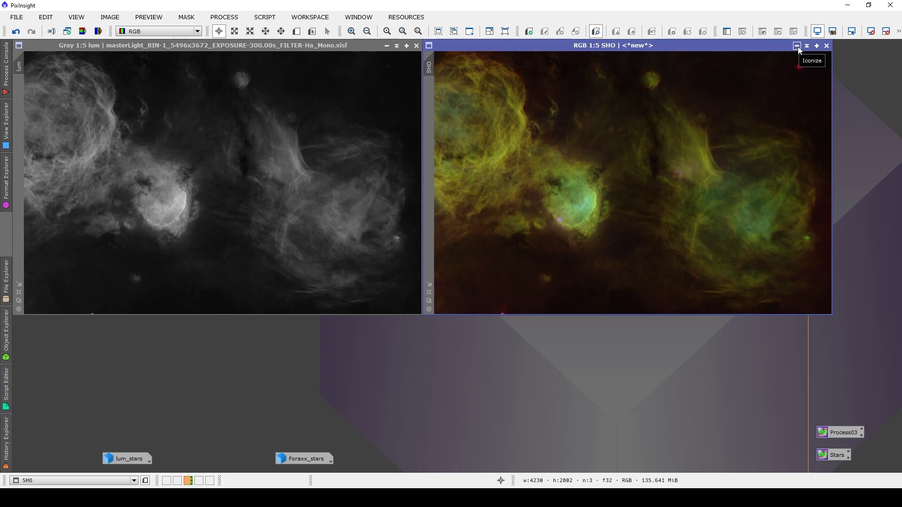
pyautogui.click(797, 46)
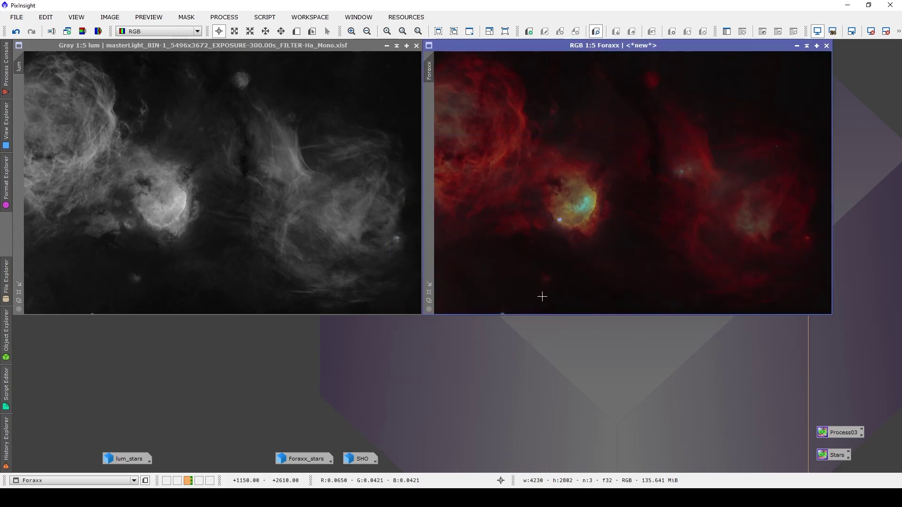
pyautogui.doubleClick(125, 458)
pyautogui.doubleClick(323, 457)
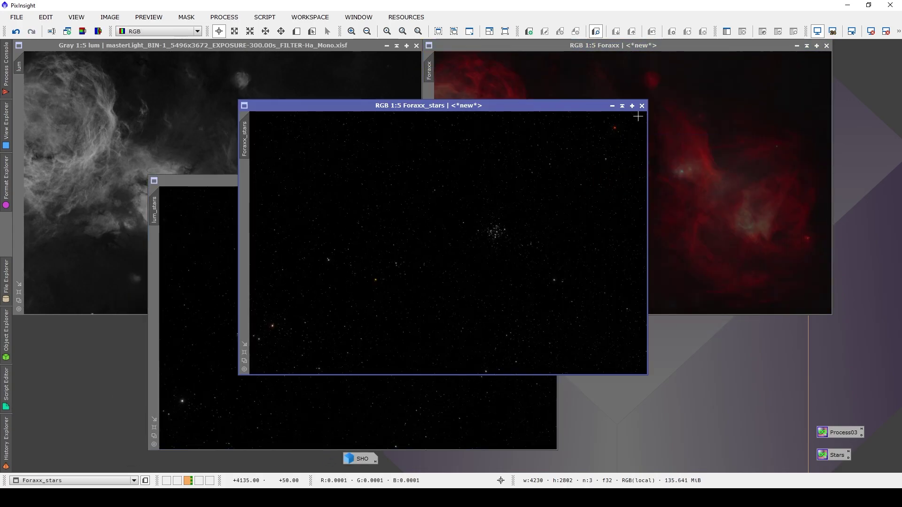
pyautogui.click(612, 106)
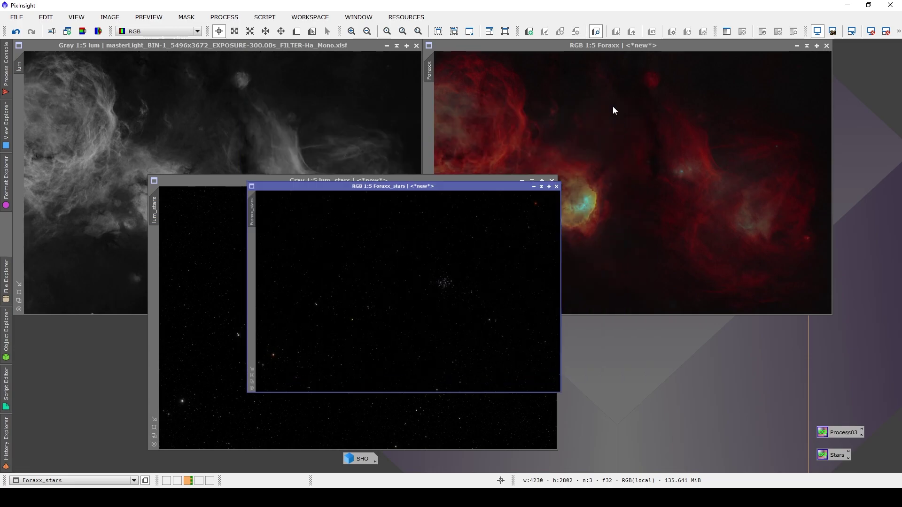
pyautogui.click(522, 182)
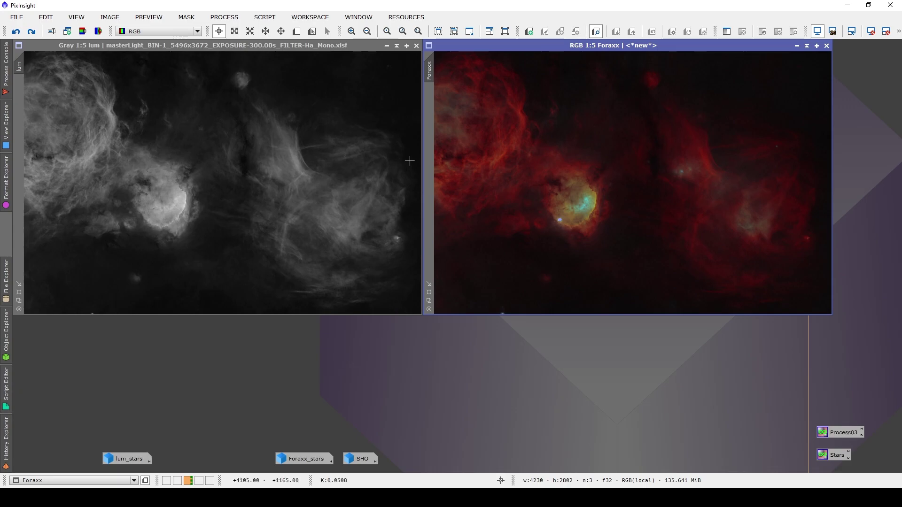
# Step: Generate range_mask from Foraxx with RangeSelection, lower limit 0.06, using real-time preview
pyautogui.click(224, 17)
pyautogui.moveTo(378, 11)
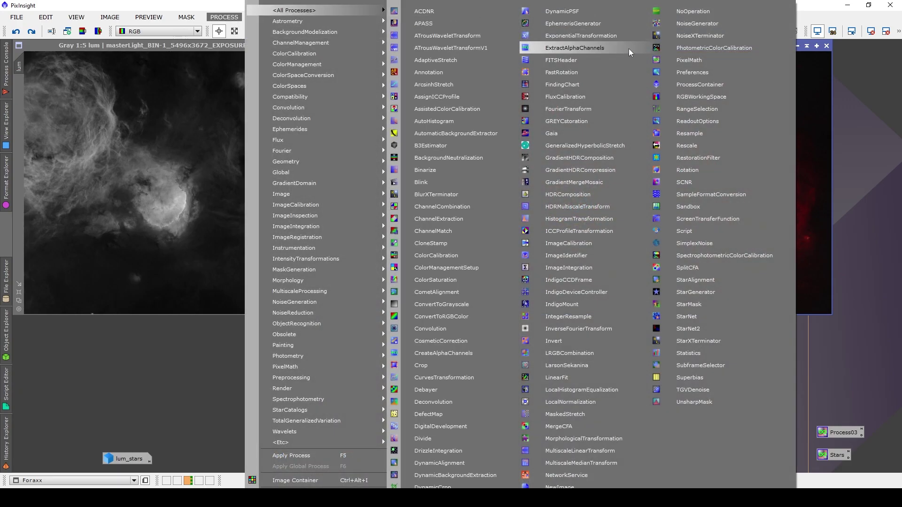
pyautogui.click(703, 111)
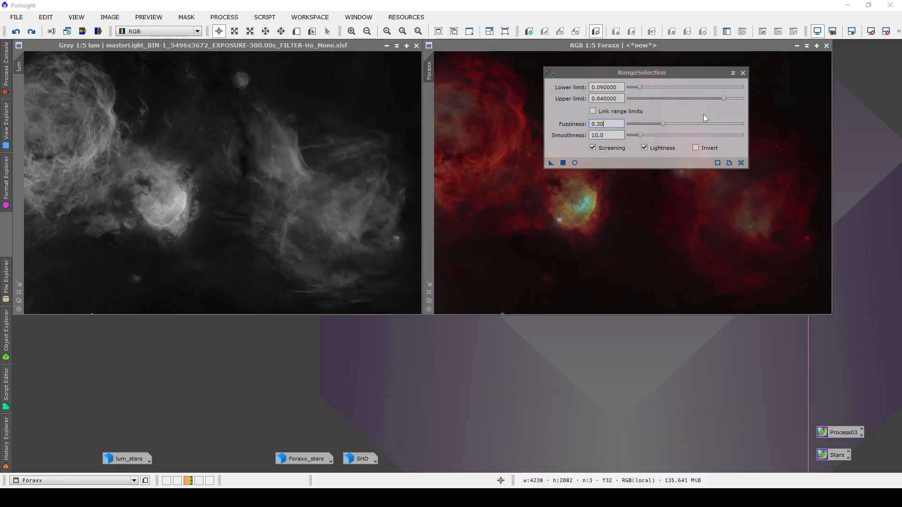
pyautogui.moveTo(641, 78); pyautogui.dragTo(672, 332)
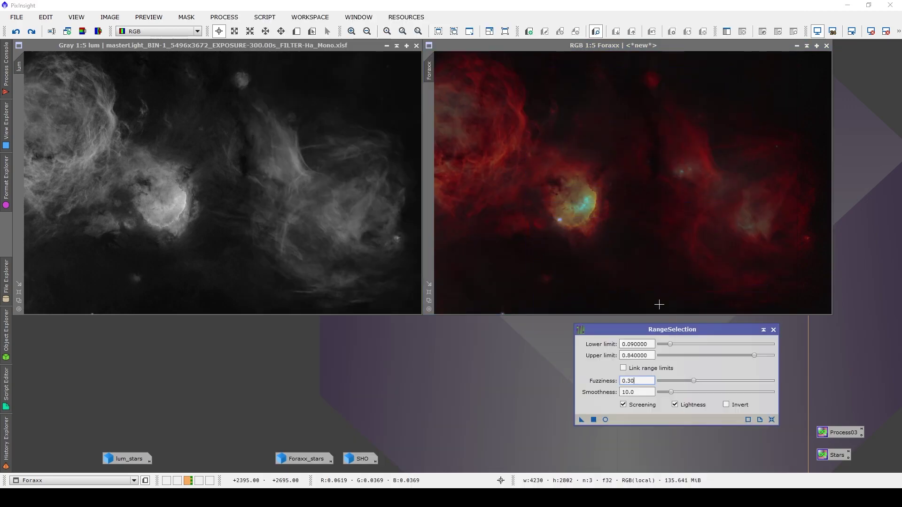
pyautogui.click(613, 44)
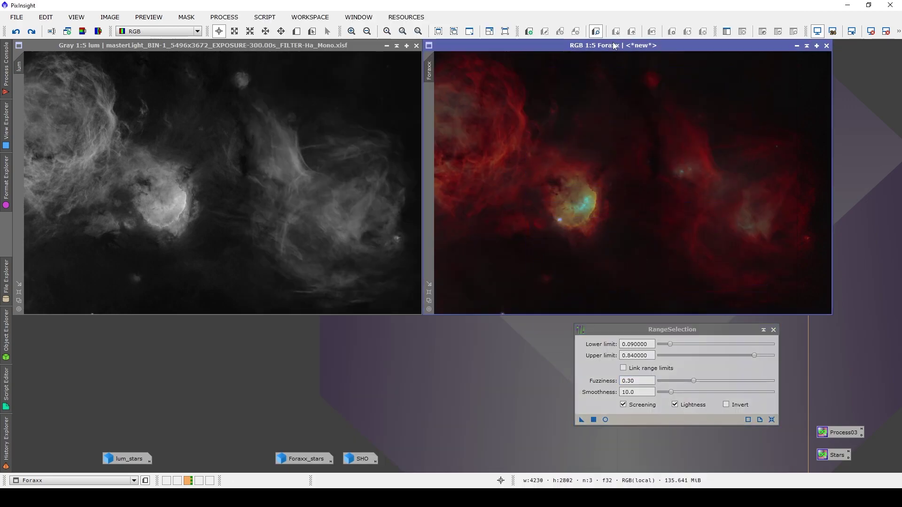
pyautogui.click(604, 419)
pyautogui.click(640, 382)
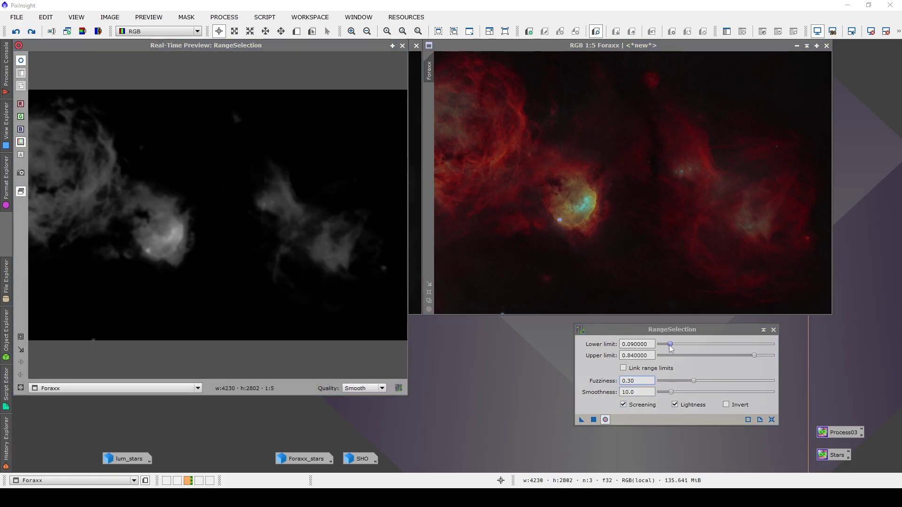
pyautogui.moveTo(671, 348); pyautogui.dragTo(668, 347)
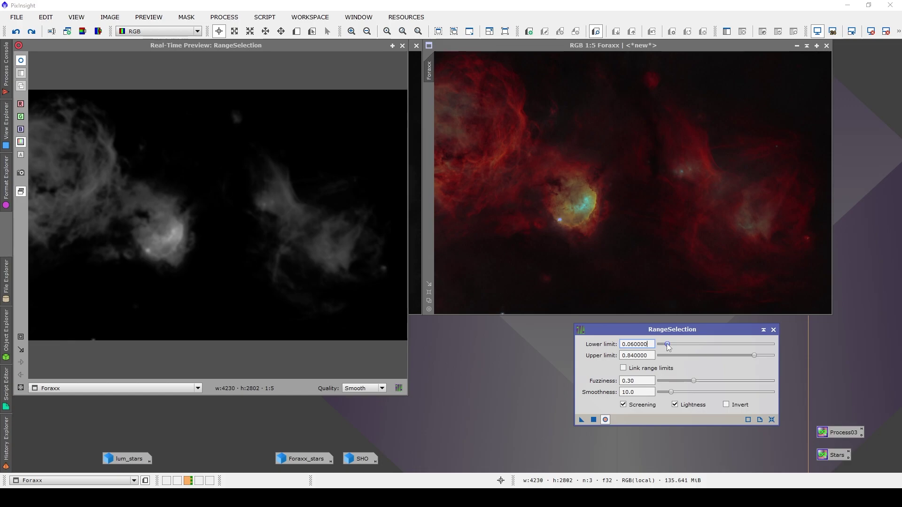
pyautogui.click(594, 420)
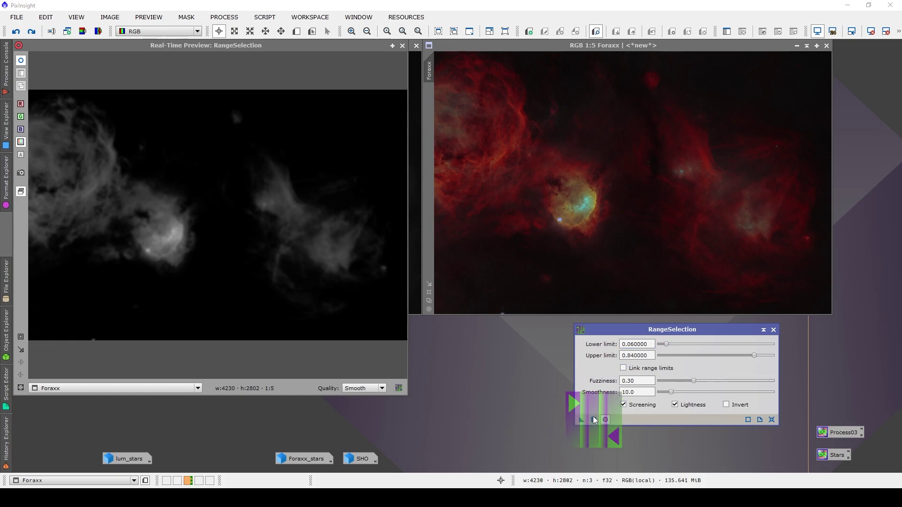
pyautogui.click(402, 46)
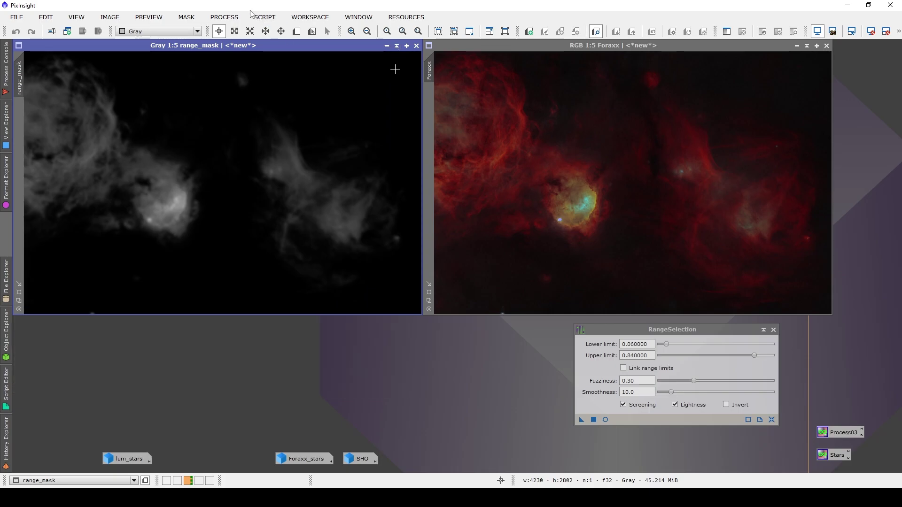
# Step: Paint dark background over the left nebula in range_mask with CloneStamp
pyautogui.click(224, 17)
pyautogui.moveTo(357, 11)
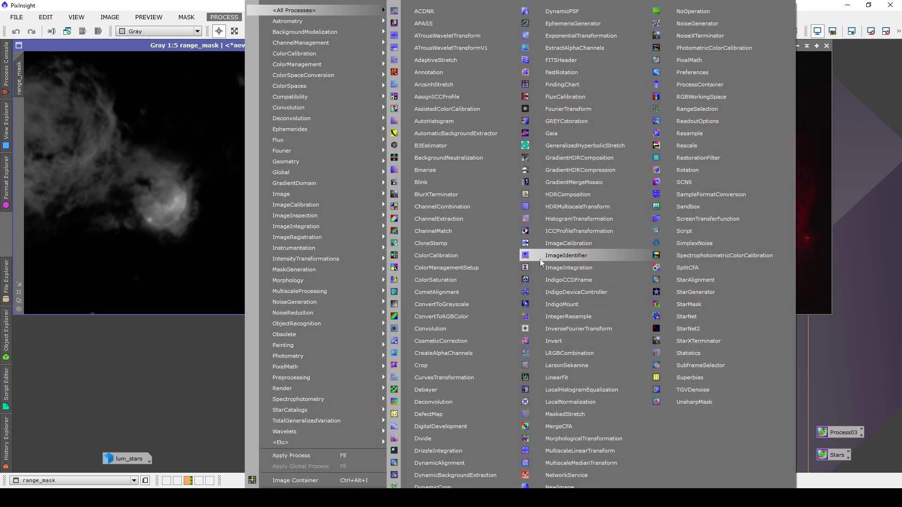
pyautogui.click(463, 244)
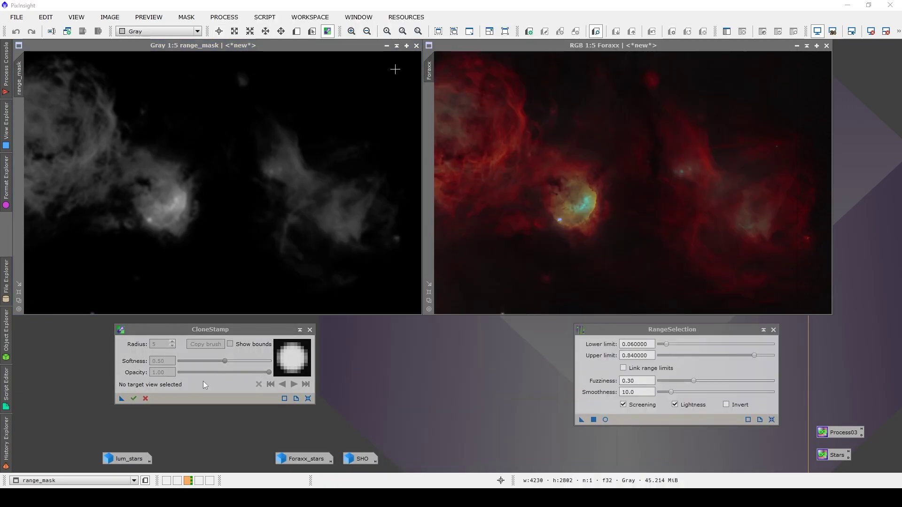
pyautogui.keyDown('ctrl'); pyautogui.click(179, 244); pyautogui.keyUp('ctrl')
pyautogui.moveTo(188, 141); pyautogui.dragTo(183, 221)
pyautogui.moveTo(155, 155); pyautogui.dragTo(188, 246)
pyautogui.keyDown('ctrl'); pyautogui.click(195, 204); pyautogui.keyUp('ctrl')
pyautogui.moveTo(167, 156)
pyautogui.mouseDown()
pyautogui.moveTo(137, 169)
pyautogui.moveTo(144, 151)
pyautogui.moveTo(93, 234)
pyautogui.moveTo(85, 196)
pyautogui.moveTo(133, 186)
pyautogui.moveTo(77, 177)
pyautogui.moveTo(69, 122)
pyautogui.moveTo(109, 103)
pyautogui.moveTo(67, 126)
pyautogui.moveTo(86, 107)
pyautogui.moveTo(51, 70)
pyautogui.mouseUp()
pyautogui.keyDown('ctrl'); pyautogui.click(143, 229); pyautogui.keyUp('ctrl')
pyautogui.keyDown('ctrl'); pyautogui.click(89, 101); pyautogui.keyUp('ctrl')
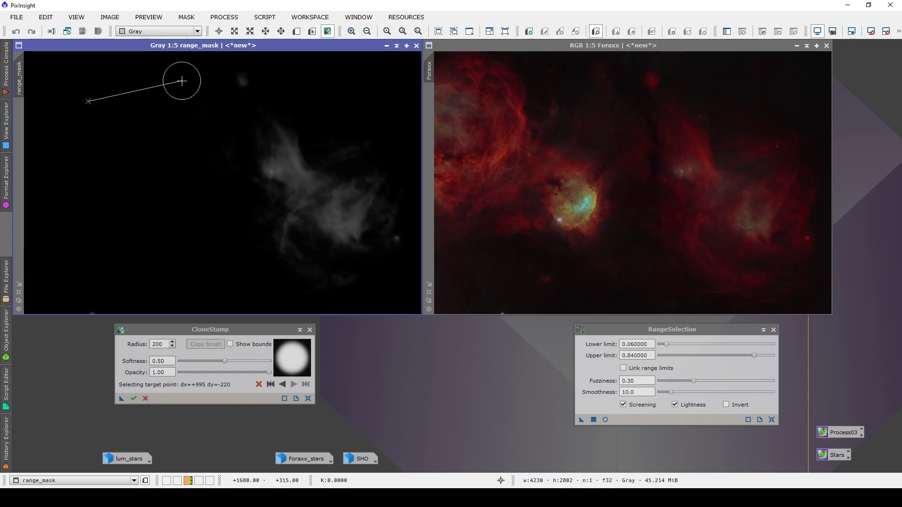
# Step: Minimize range_mask and apply it as the mask on Foraxx
pyautogui.click(309, 330)
pyautogui.click(387, 46)
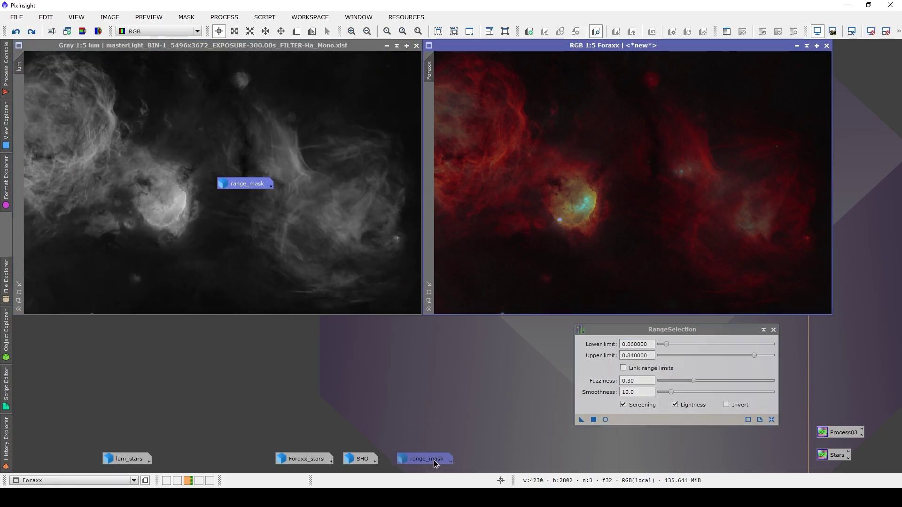
pyautogui.click(186, 17)
pyautogui.click(202, 28)
pyautogui.click(506, 264)
# Step: Apply the saved 0.67*Foraxx + 0.33*SHO PixelMath blend to Foraxx four times
pyautogui.doubleClick(836, 433)
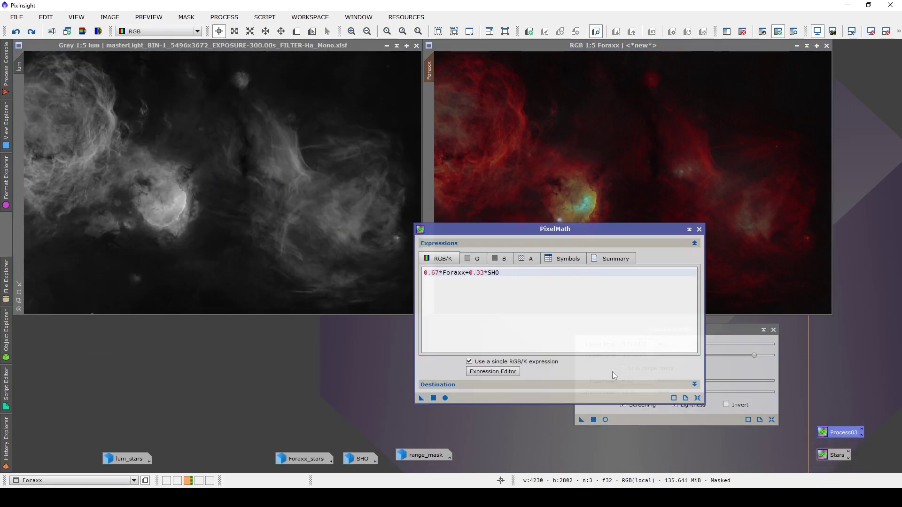
pyautogui.click(433, 398)
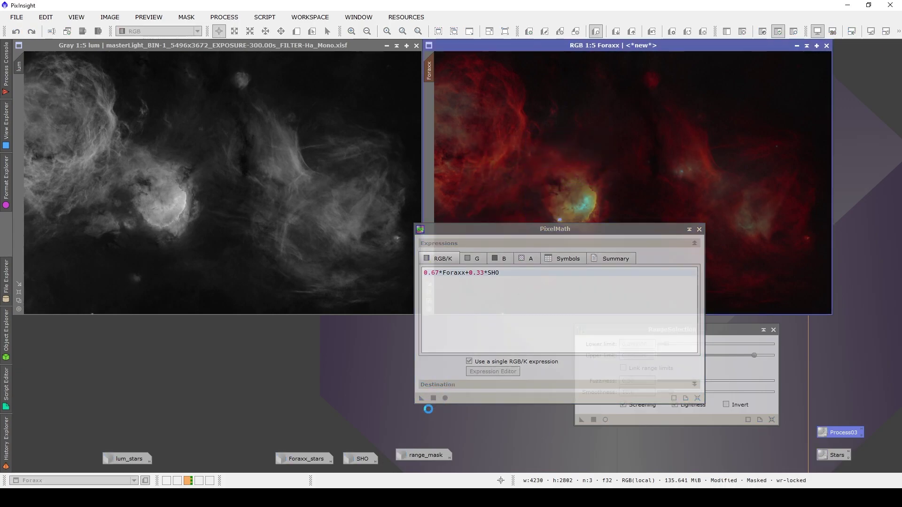
pyautogui.moveTo(422, 399); pyautogui.dragTo(536, 221)
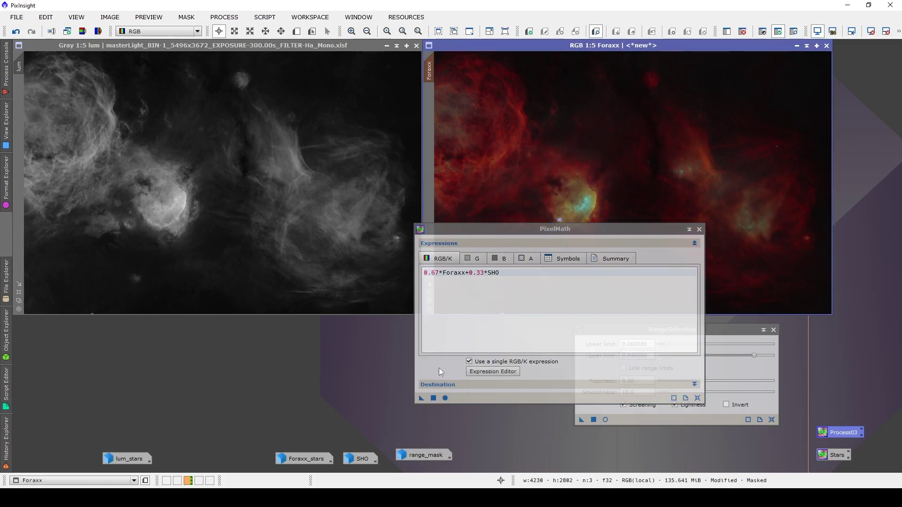
pyautogui.moveTo(422, 399); pyautogui.dragTo(503, 272)
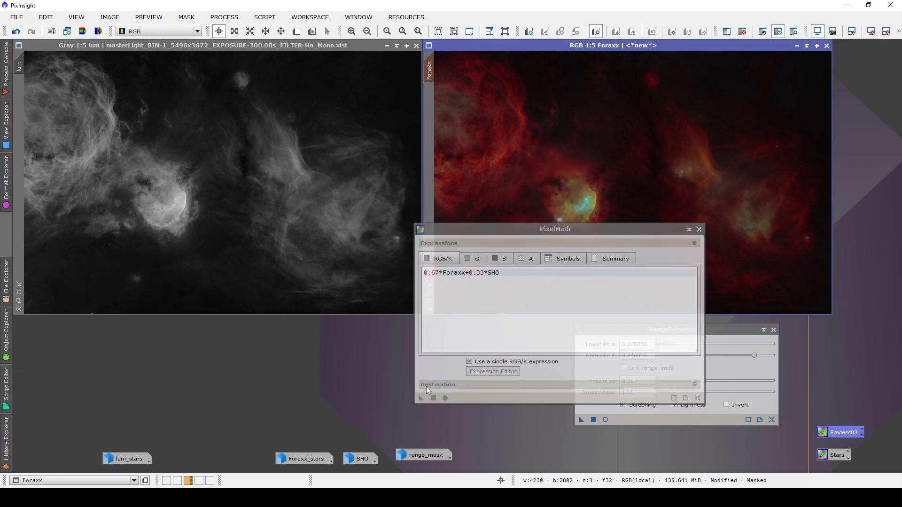
pyautogui.moveTo(420, 399); pyautogui.dragTo(566, 201)
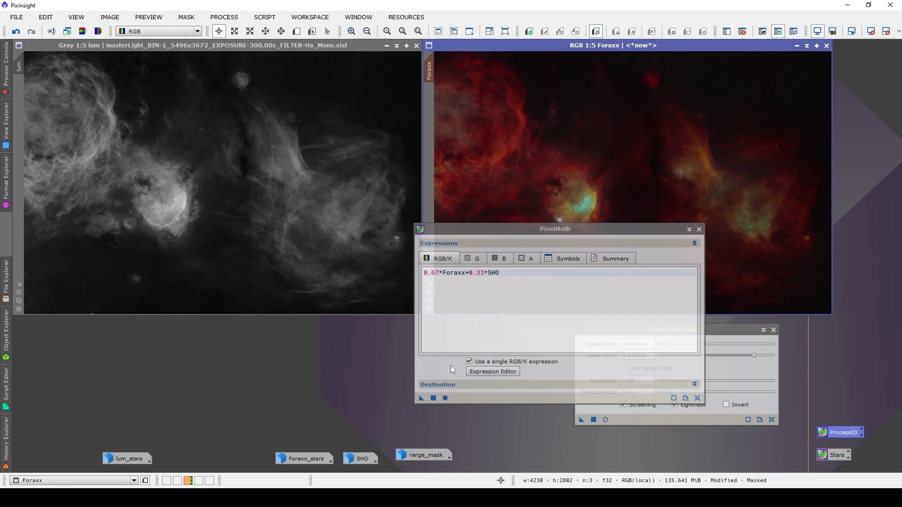
# Step: Blend SHO into Foraxx once more, then generate range_mask1 with limits 0.13–1.0
pyautogui.moveTo(421, 398); pyautogui.dragTo(554, 167)
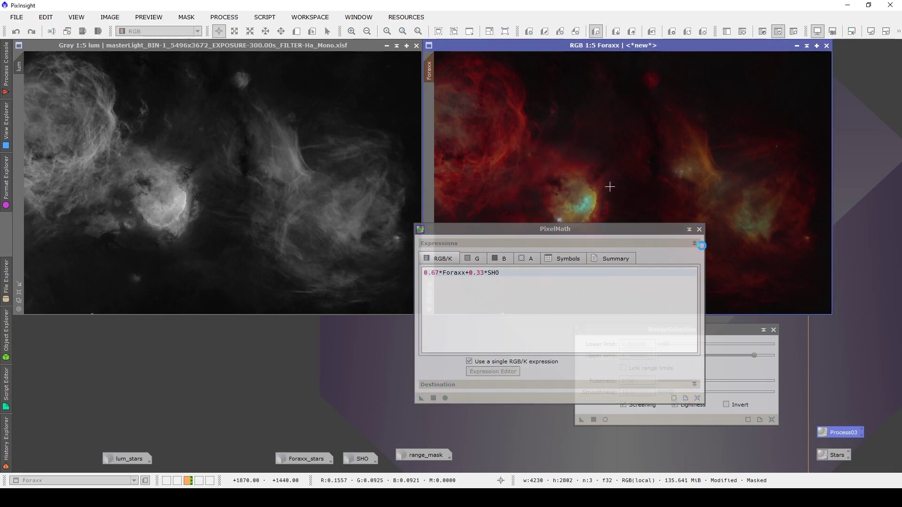
pyautogui.click(699, 230)
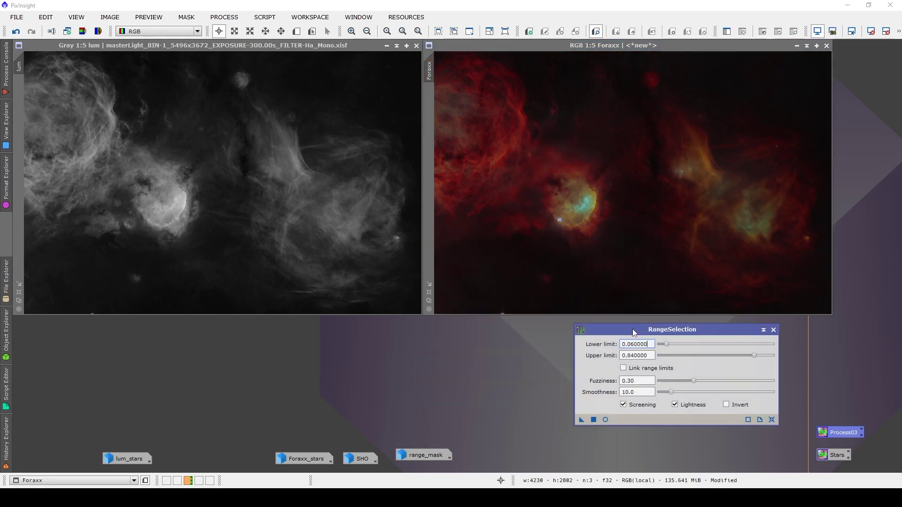
pyautogui.click(605, 419)
pyautogui.moveTo(667, 343); pyautogui.dragTo(674, 343)
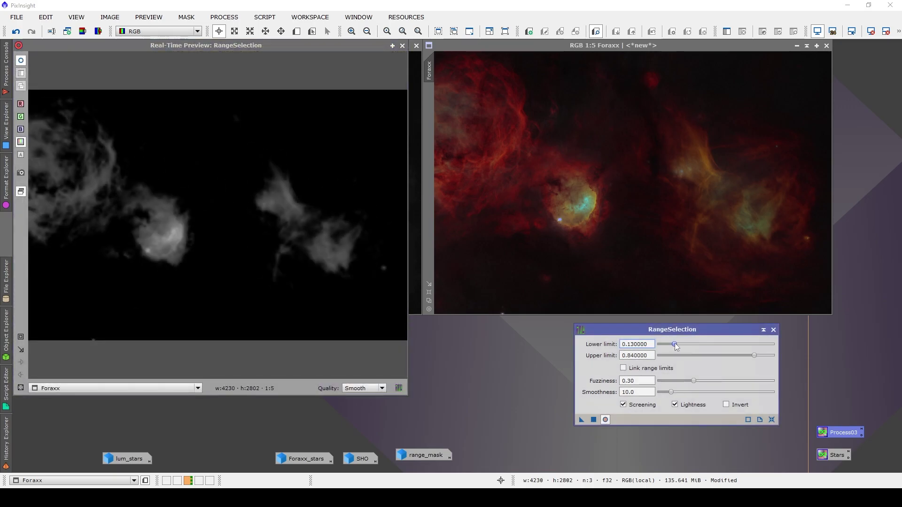
pyautogui.moveTo(755, 358); pyautogui.dragTo(776, 358)
pyautogui.click(593, 419)
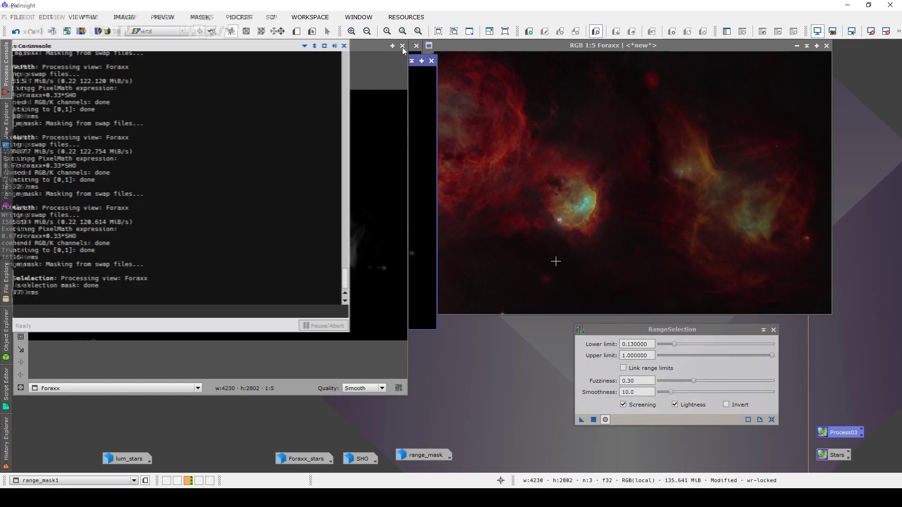
# Step: With CloneStamp, paint the right-hand nebula out of range_mask1
pyautogui.click(224, 17)
pyautogui.moveTo(301, 10)
pyautogui.click(484, 243)
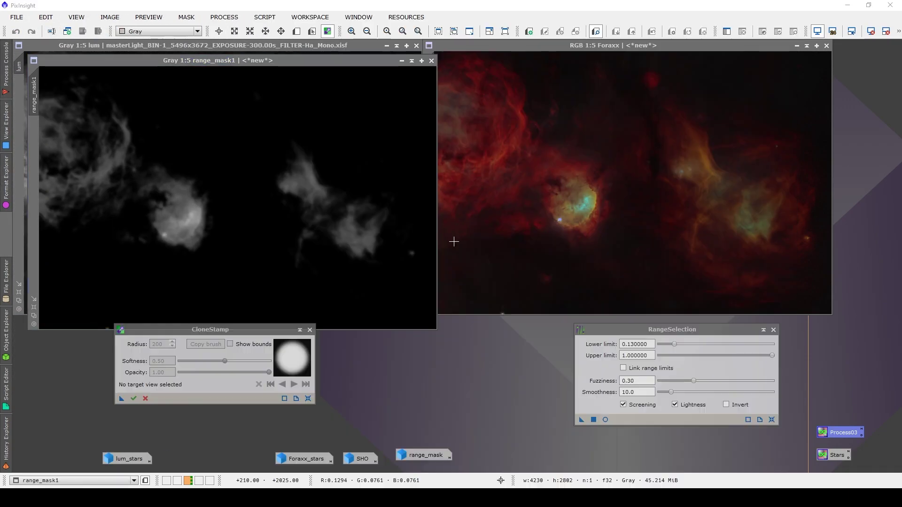
pyautogui.keyDown('ctrl'); pyautogui.click(226, 282); pyautogui.keyUp('ctrl')
pyautogui.moveTo(291, 223)
pyautogui.mouseDown()
pyautogui.moveTo(296, 155)
pyautogui.moveTo(328, 197)
pyautogui.moveTo(399, 243)
pyautogui.moveTo(364, 212)
pyautogui.mouseUp()
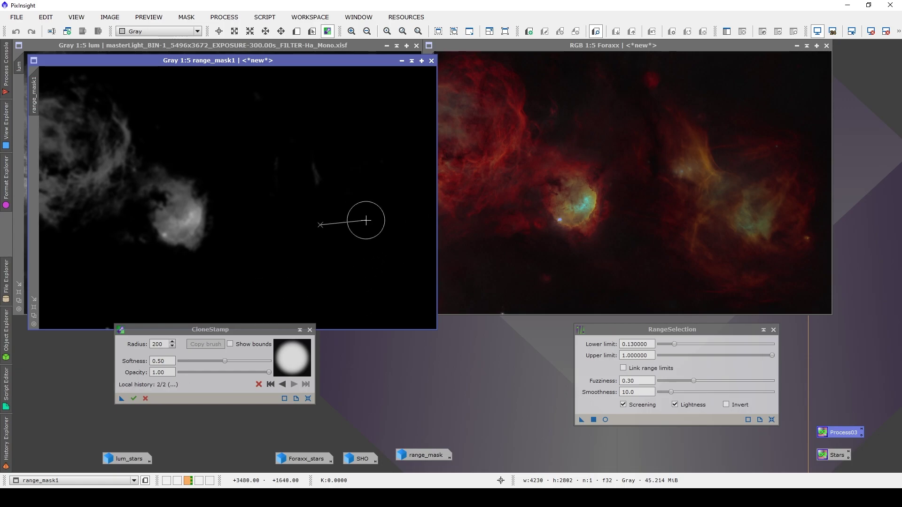
# Step: Clone out the small bright and upper-left nebulae, leaving only left-edge nebulosity in range_mask1
pyautogui.keyDown('ctrl'); pyautogui.click(347, 237); pyautogui.keyUp('ctrl')
pyautogui.click(338, 191)
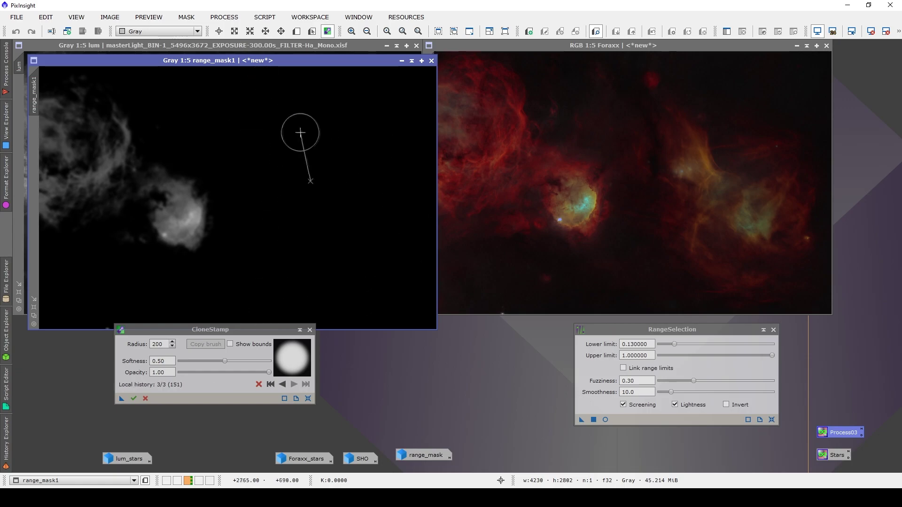
pyautogui.keyDown('ctrl'); pyautogui.click(210, 125); pyautogui.keyUp('ctrl')
pyautogui.click(131, 207)
pyautogui.moveTo(132, 207)
pyautogui.mouseDown()
pyautogui.moveTo(191, 202)
pyautogui.moveTo(194, 227)
pyautogui.moveTo(114, 258)
pyautogui.moveTo(156, 139)
pyautogui.mouseUp()
pyautogui.keyDown('ctrl'); pyautogui.click(265, 243); pyautogui.keyUp('ctrl')
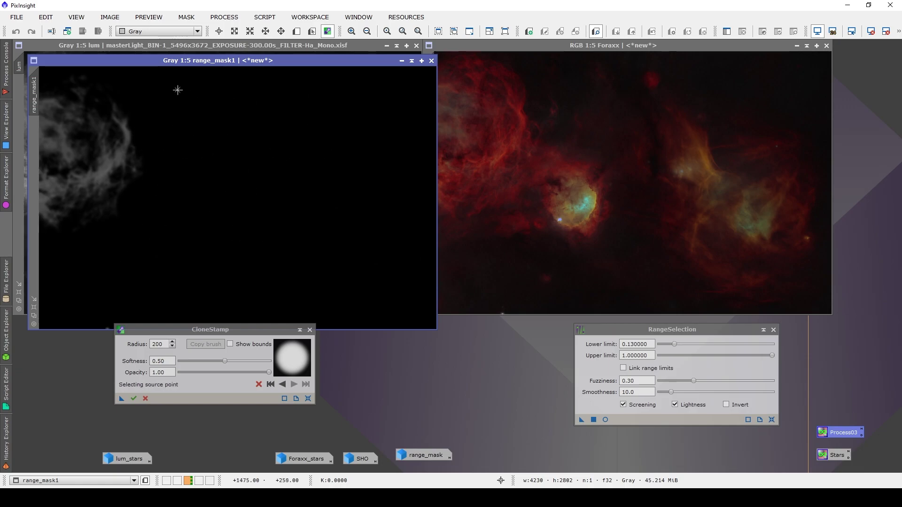
pyautogui.keyDown('ctrl'); pyautogui.click(242, 115); pyautogui.keyUp('ctrl')
pyautogui.moveTo(88, 88)
pyautogui.mouseDown()
pyautogui.moveTo(67, 119)
pyautogui.moveTo(75, 149)
pyautogui.moveTo(46, 160)
pyautogui.moveTo(47, 113)
pyautogui.moveTo(45, 148)
pyautogui.mouseUp()
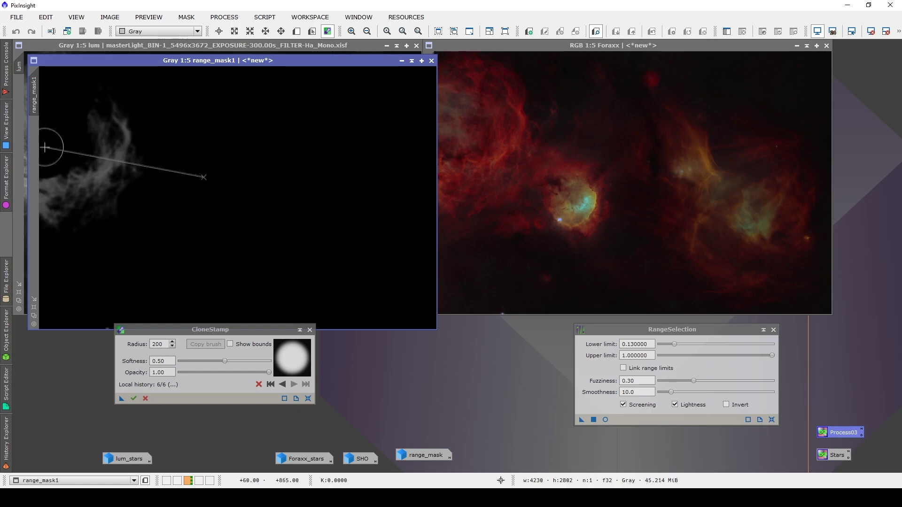
pyautogui.click(133, 399)
# Step: Minimize range_mask1 to an icon and set it as the mask on Foraxx
pyautogui.click(402, 65)
pyautogui.moveTo(262, 199); pyautogui.dragTo(418, 436)
pyautogui.click(188, 17)
pyautogui.click(213, 32)
pyautogui.click(493, 242)
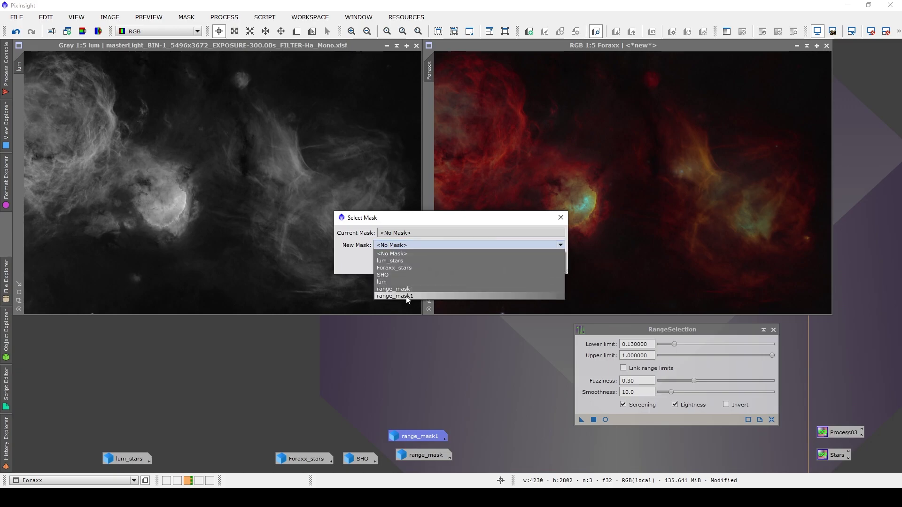
pyautogui.click(470, 295)
pyautogui.click(512, 265)
# Step: Apply the PixelMath blend 0.67*Foraxx + 0.33*SHO to the masked Foraxx image
pyautogui.doubleClick(844, 432)
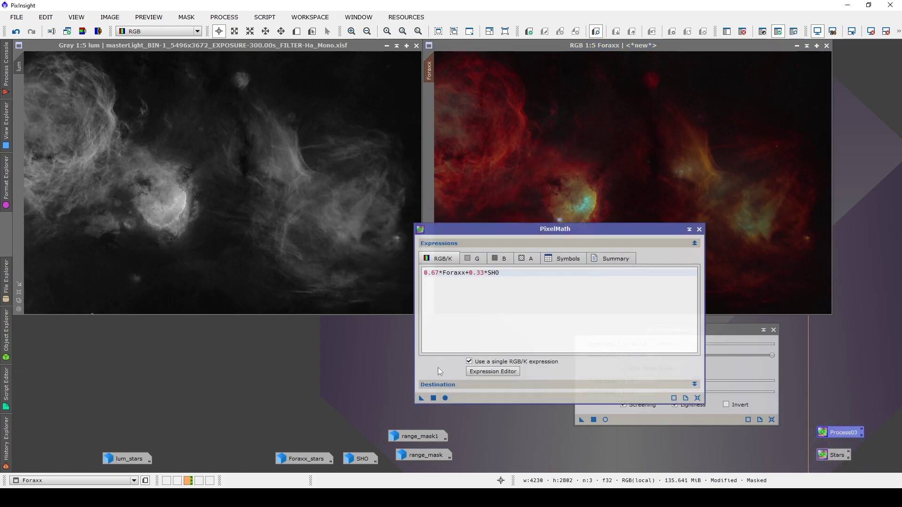
pyautogui.moveTo(483, 213); pyautogui.dragTo(484, 206)
pyautogui.moveTo(422, 397); pyautogui.dragTo(510, 189)
# Step: Create range_mask2 from lum with a 0.06 lower limit and minimize it to an icon
pyautogui.click(699, 230)
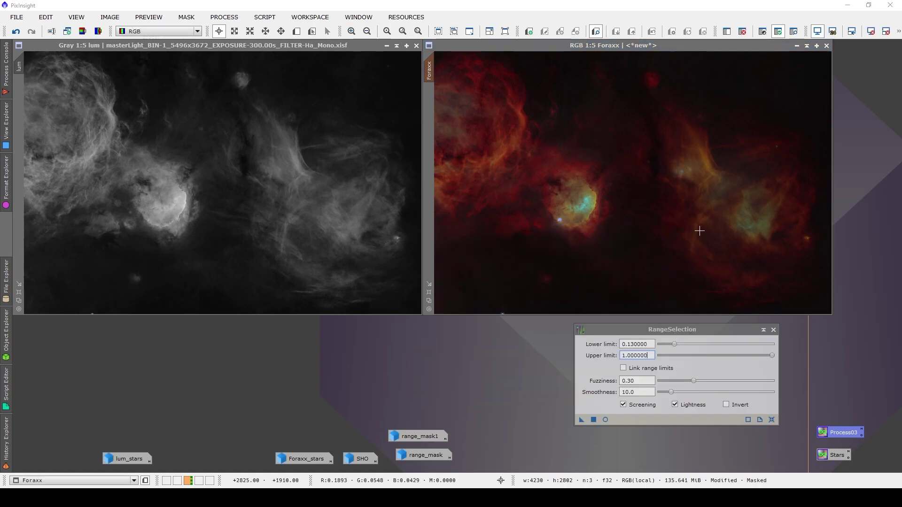
pyautogui.click(605, 419)
pyautogui.moveTo(673, 345); pyautogui.dragTo(666, 346)
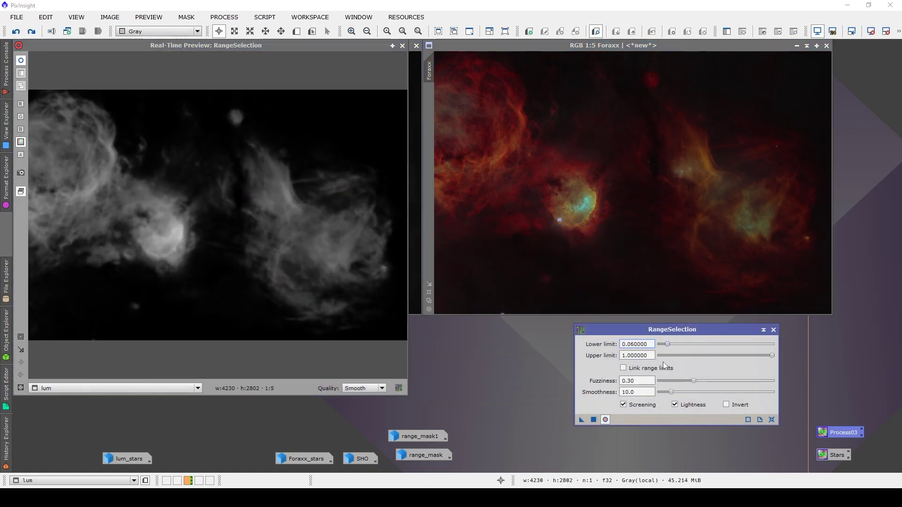
pyautogui.click(593, 419)
pyautogui.click(773, 329)
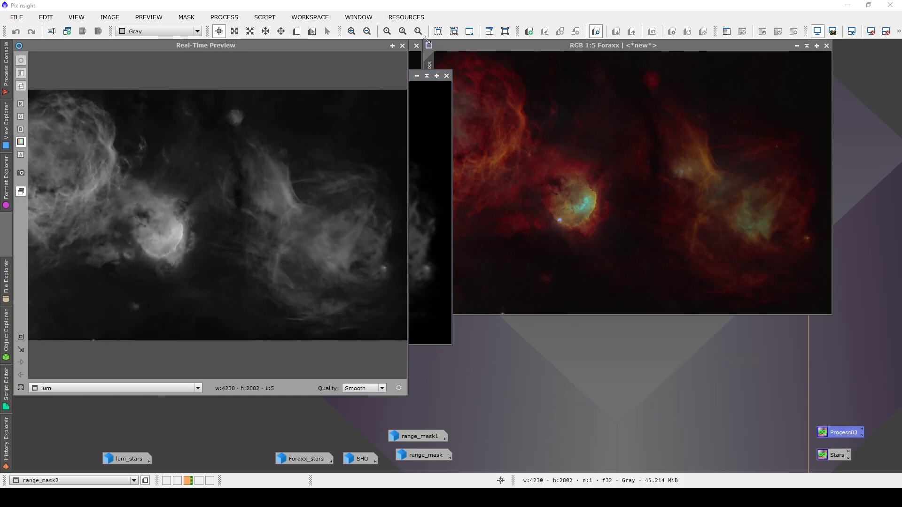
pyautogui.click(417, 78)
pyautogui.moveTo(277, 214); pyautogui.dragTo(410, 414)
# Step: Select range_mask2 as the mask on lum
pyautogui.click(186, 17)
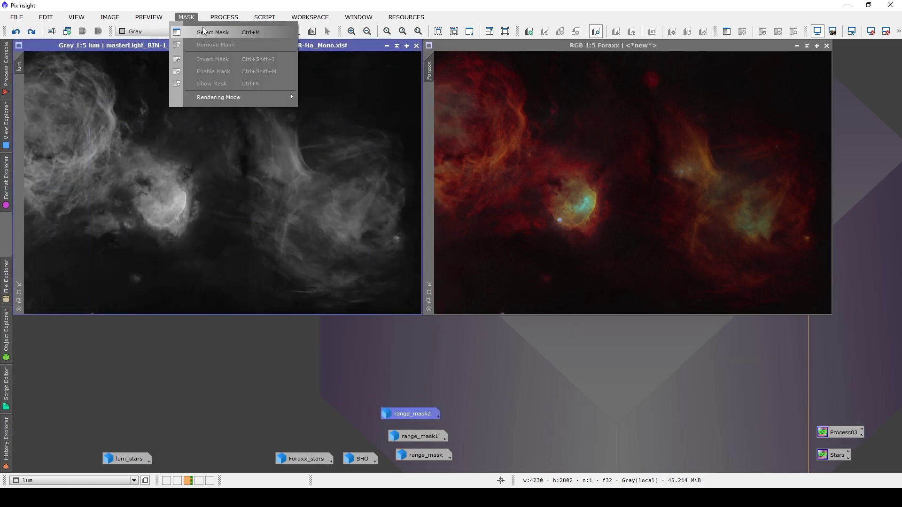
pyautogui.click(202, 31)
pyautogui.click(415, 245)
pyautogui.click(394, 281)
pyautogui.click(501, 265)
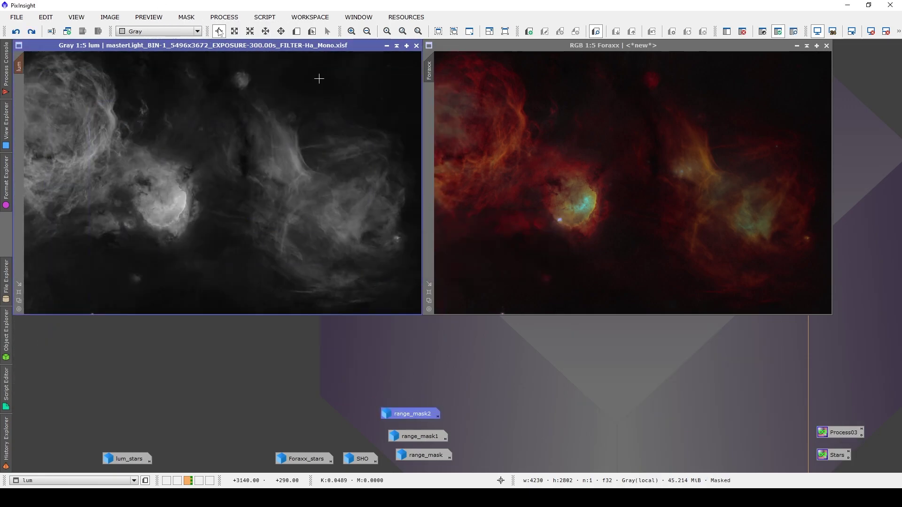
# Step: Run LocalHistogramEqualization on lum with kernel radius 80 and contrast limit 2.0
pyautogui.click(225, 17)
pyautogui.moveTo(319, 10)
pyautogui.click(581, 389)
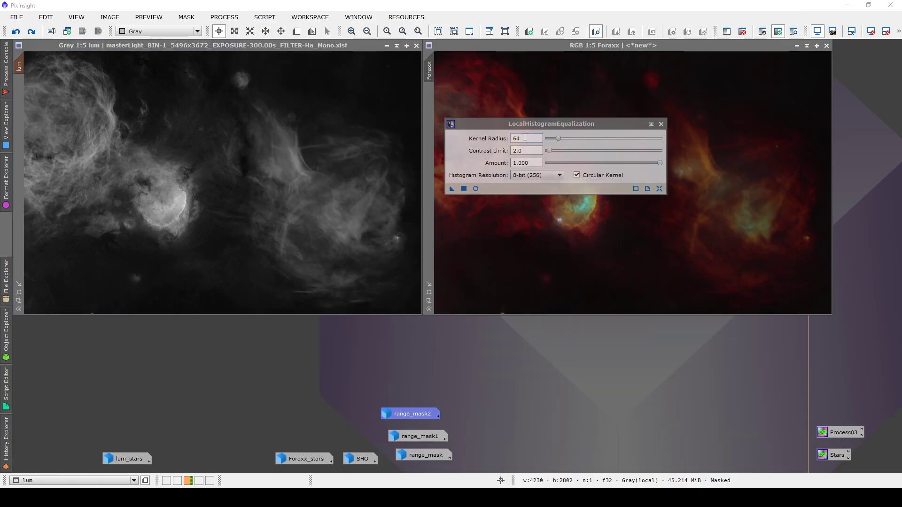
pyautogui.moveTo(452, 190); pyautogui.dragTo(262, 157)
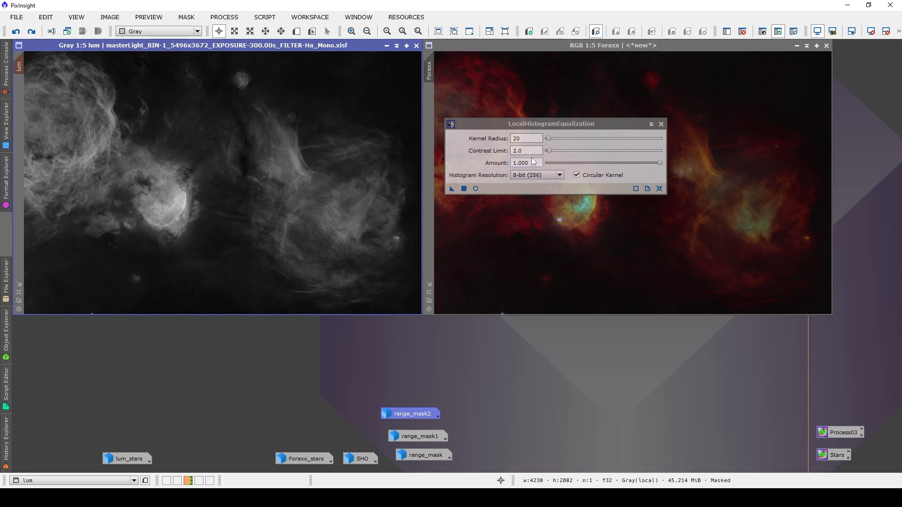
# Step: Lower the LocalHistogramEqualization amount to 0.4, undo the earlier run, and reapply it to lum
pyautogui.moveTo(532, 160); pyautogui.dragTo(509, 139)
pyautogui.write('0.4')
pyautogui.click(464, 188)
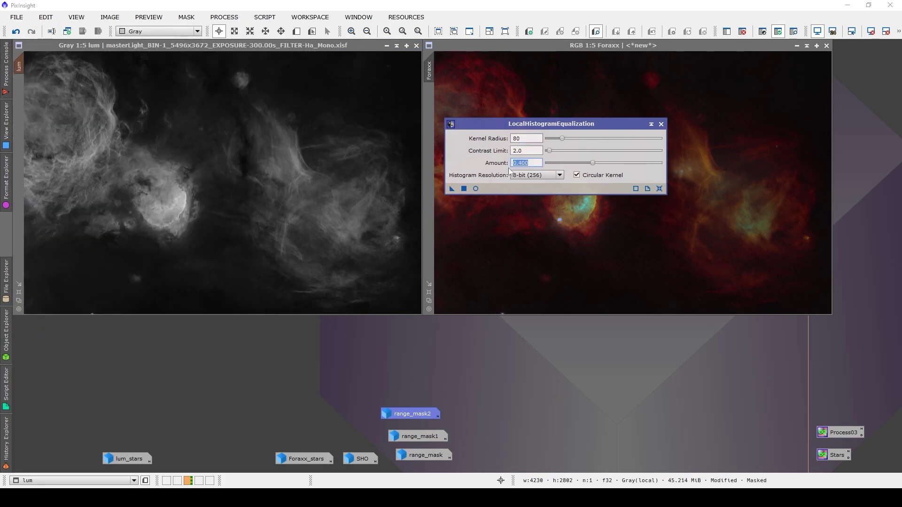
pyautogui.moveTo(408, 210); pyautogui.dragTo(408, 210)
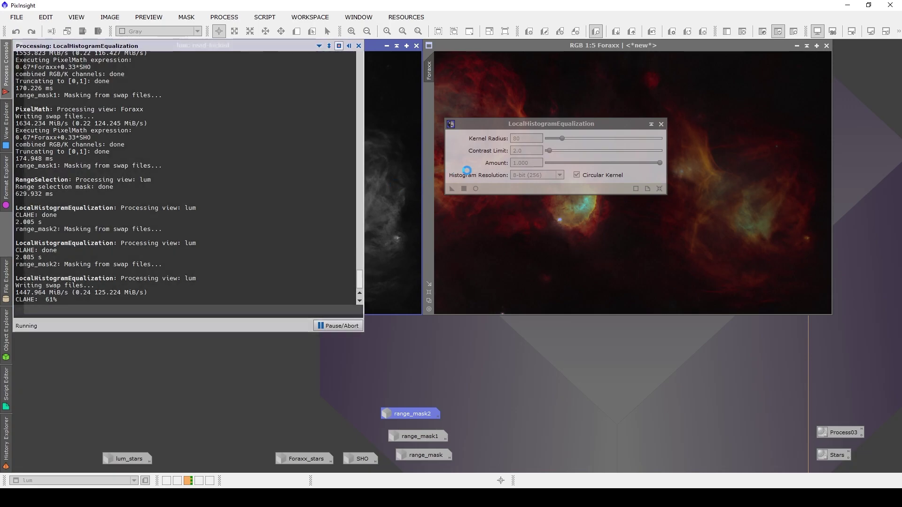
pyautogui.moveTo(530, 163); pyautogui.dragTo(514, 163)
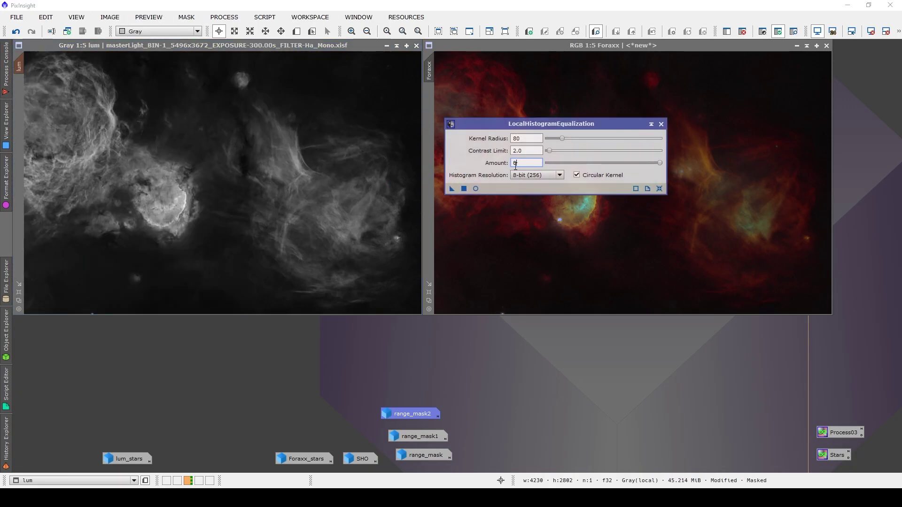
pyautogui.click(16, 31)
pyautogui.click(463, 188)
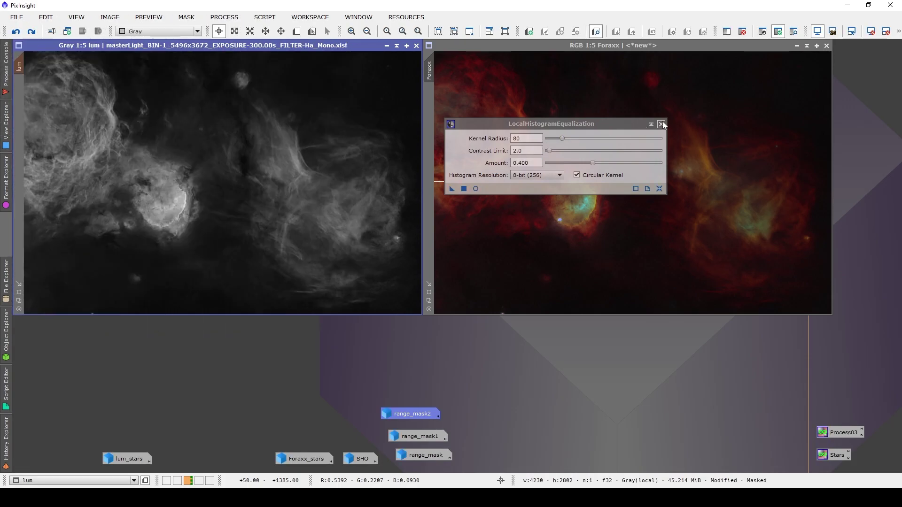
# Step: Create range_mask3 from lum with limits 0.24–1.00 and minimize it to an icon
pyautogui.click(661, 124)
pyautogui.click(605, 420)
pyautogui.moveTo(660, 344); pyautogui.dragTo(687, 348)
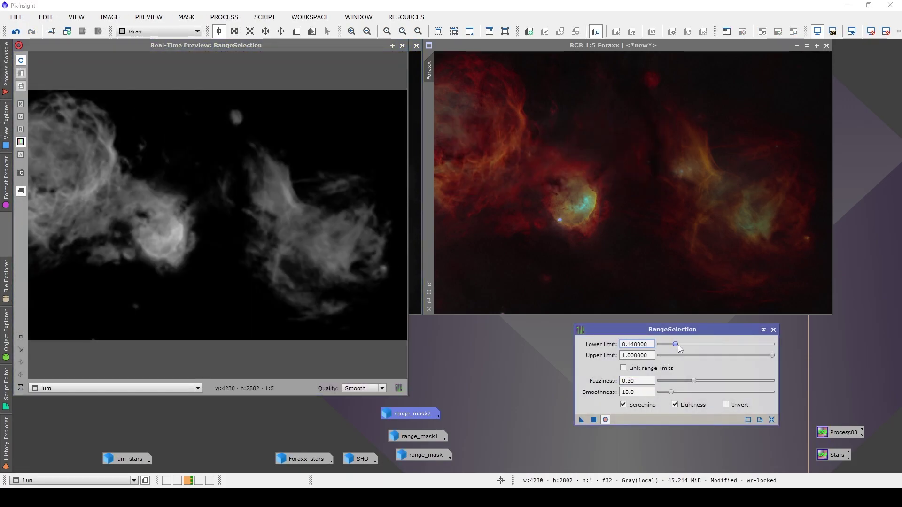
pyautogui.click(594, 419)
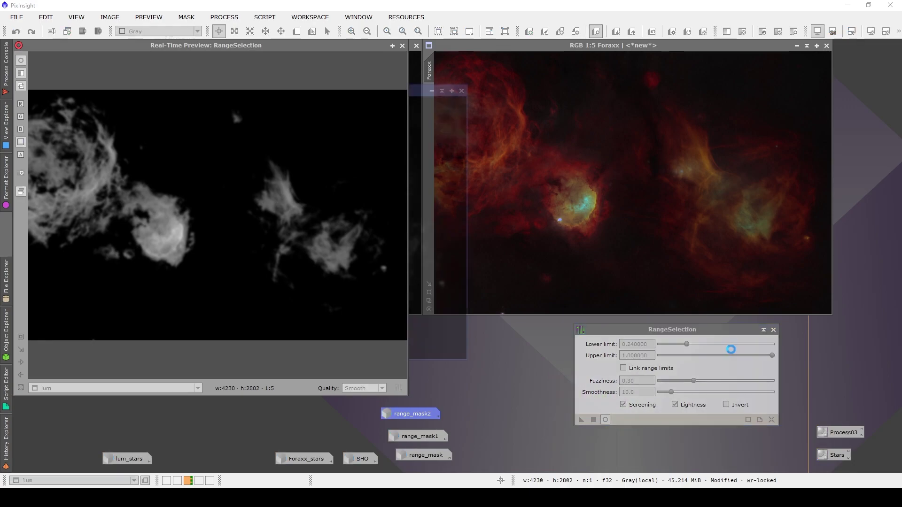
pyautogui.click(773, 330)
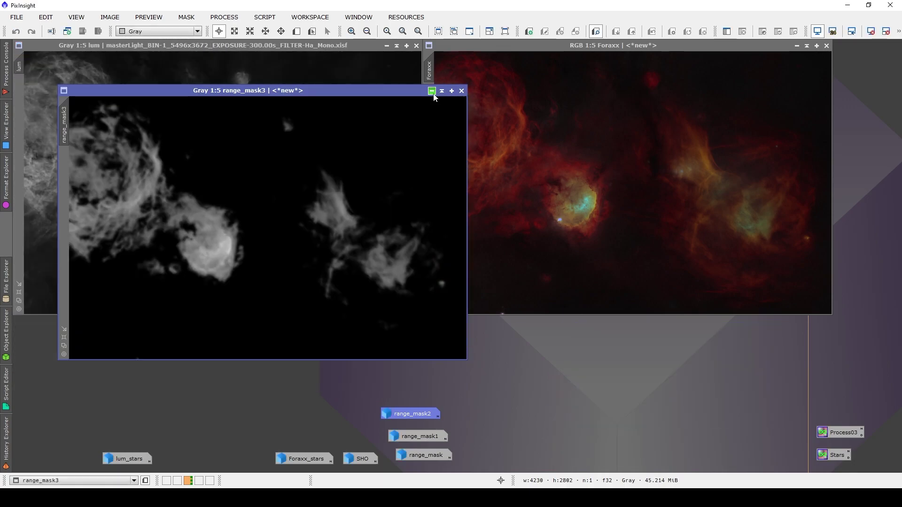
pyautogui.click(431, 90)
# Step: Begin selecting a new mask for lum from the available masks list
pyautogui.click(186, 17)
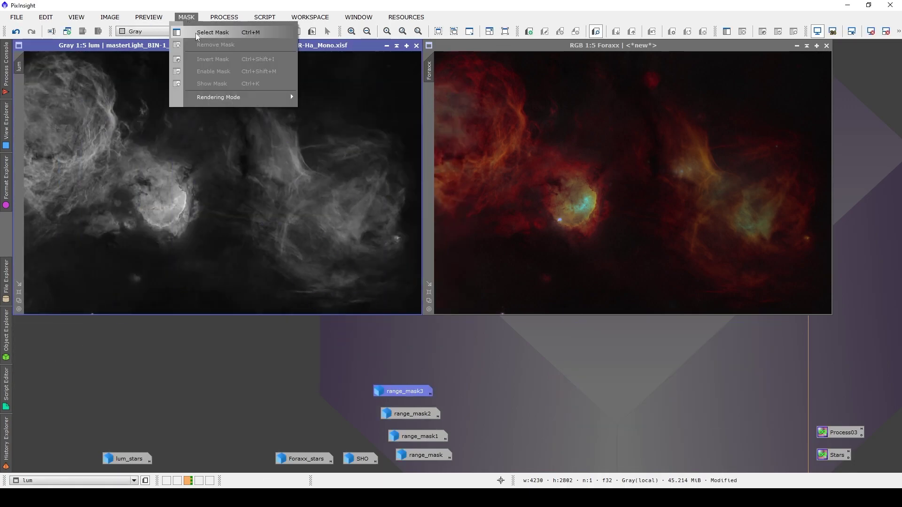
pyautogui.click(202, 31)
pyautogui.click(469, 245)
# Step: Mask lum with range_mask3 and sharpen it using MultiscaleLinearTransform bias +0.100 on layers 2 and 3
pyautogui.click(403, 287)
pyautogui.click(498, 266)
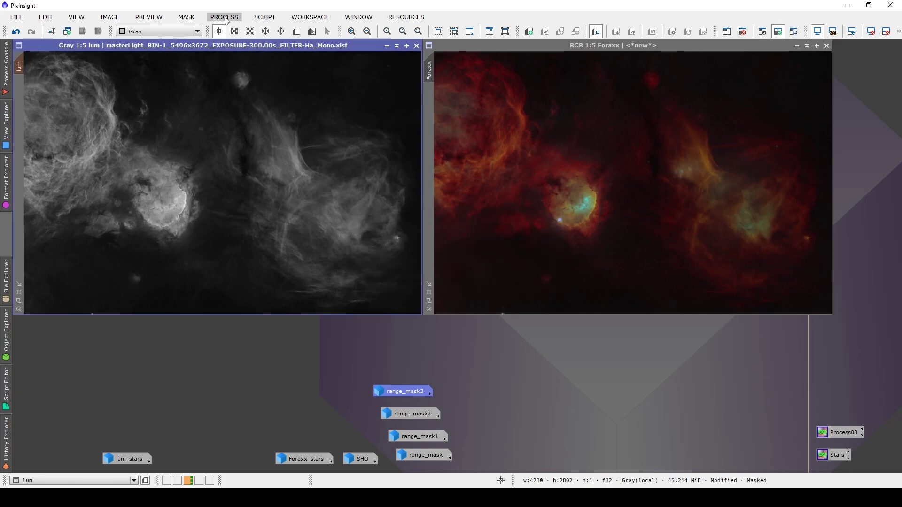
pyautogui.click(224, 17)
pyautogui.click(592, 441)
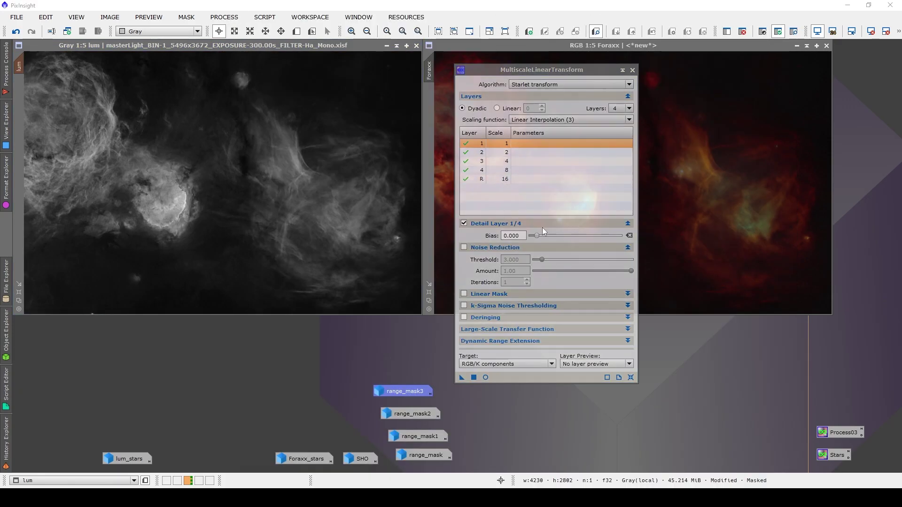
pyautogui.click(514, 153)
pyautogui.doubleClick(512, 236)
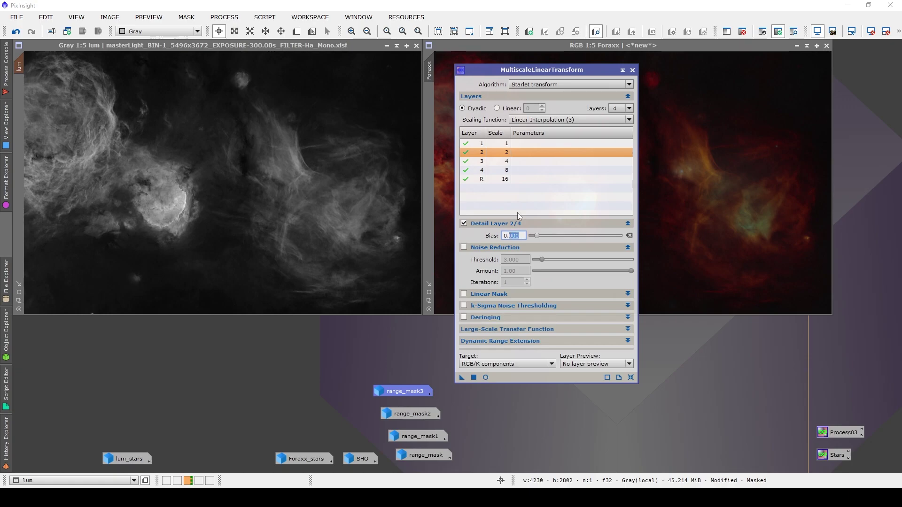
pyautogui.click(514, 162)
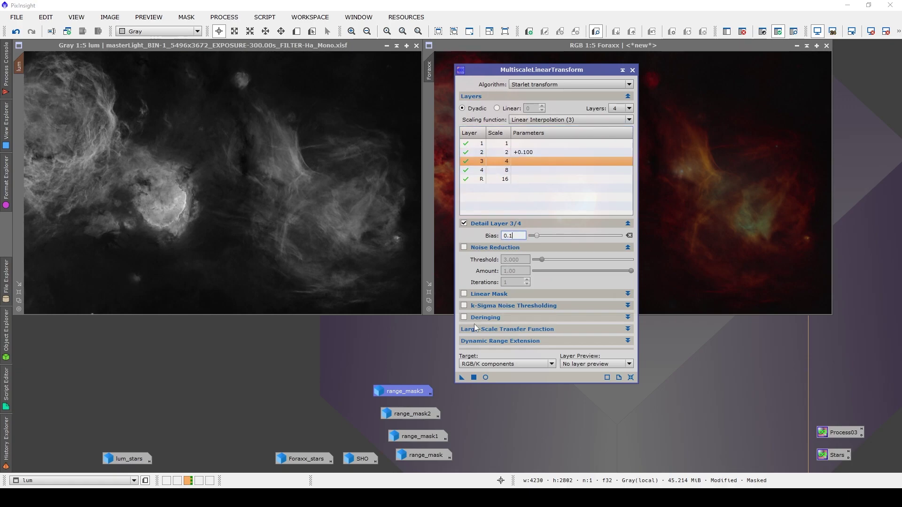
pyautogui.moveTo(462, 378); pyautogui.dragTo(392, 150)
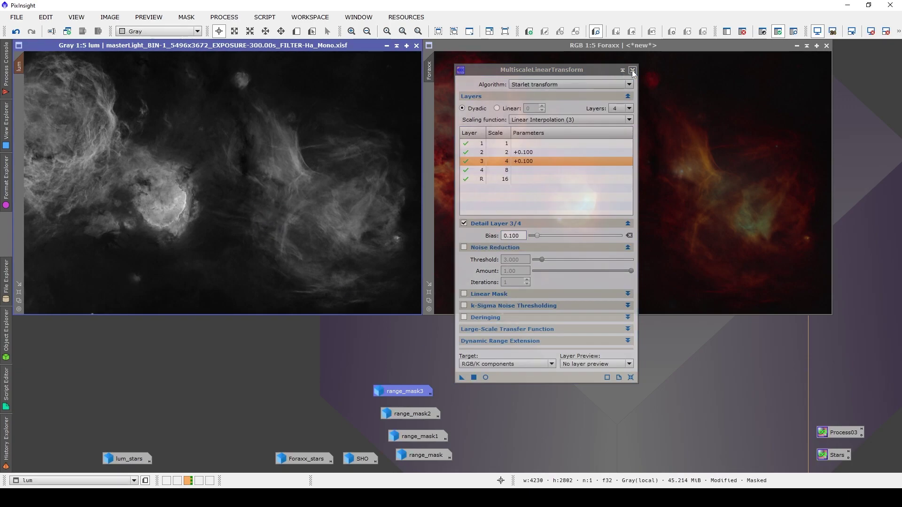
pyautogui.click(632, 70)
# Step: Remove the mask from lum and restore the stars from the Stars icon
pyautogui.click(186, 18)
pyautogui.click(207, 41)
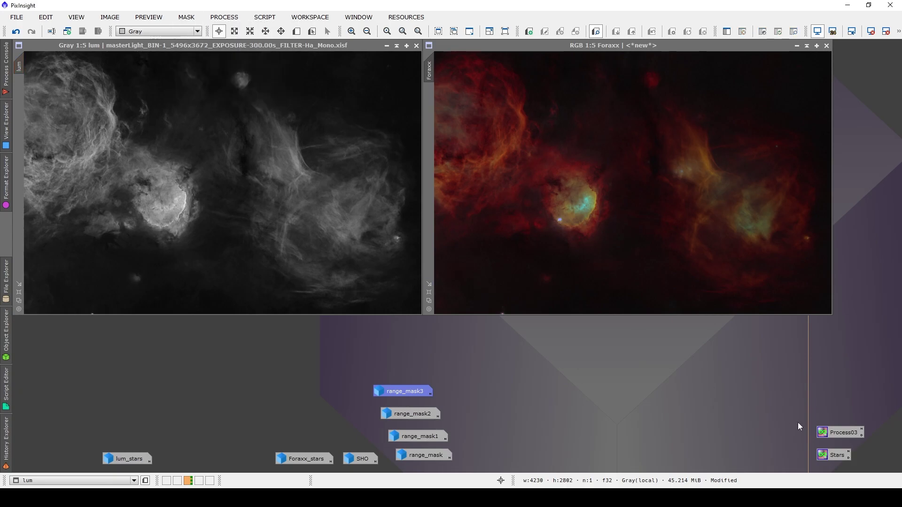
pyautogui.click(836, 454)
# Step: LRGB-combine lum as luminance into Foraxx with R/G/B excluded, lightness 0.6, saturation 0.4
pyautogui.click(588, 147)
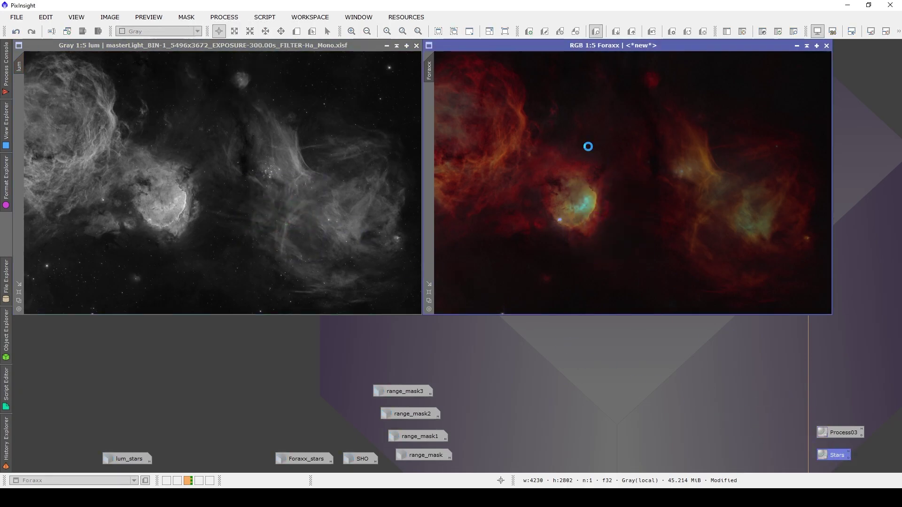
pyautogui.click(224, 16)
pyautogui.moveTo(310, 10)
pyautogui.click(569, 352)
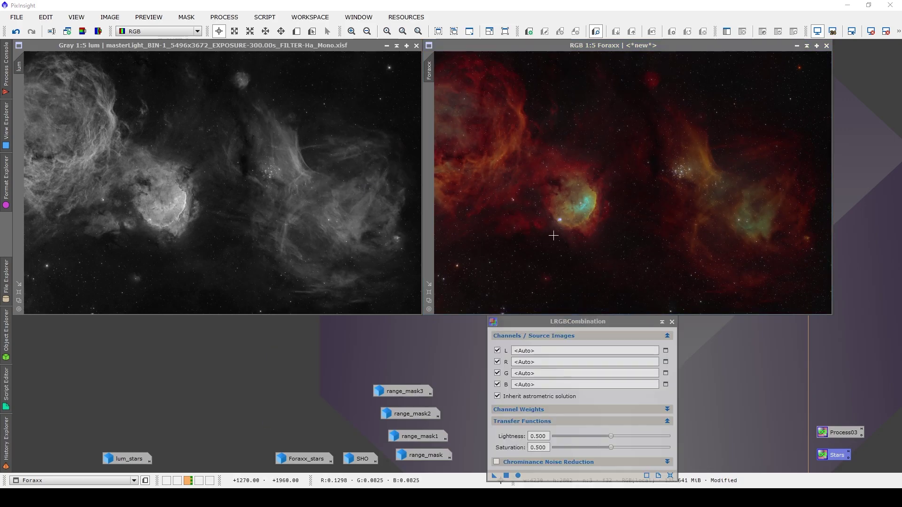
pyautogui.click(497, 362)
pyautogui.click(497, 373)
pyautogui.click(496, 384)
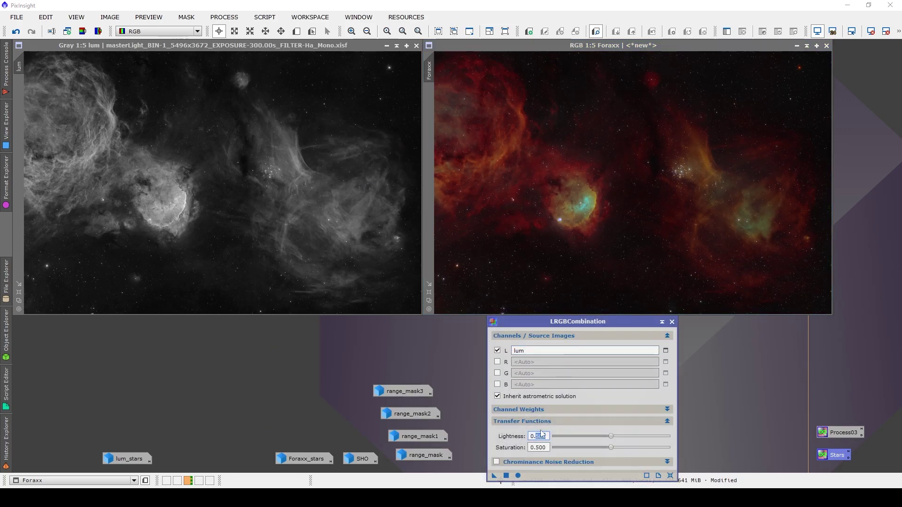
pyautogui.click(494, 476)
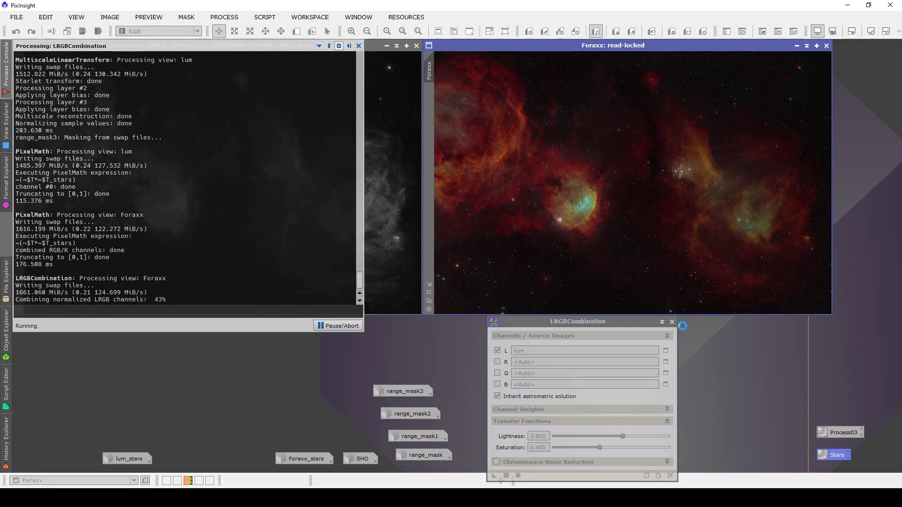